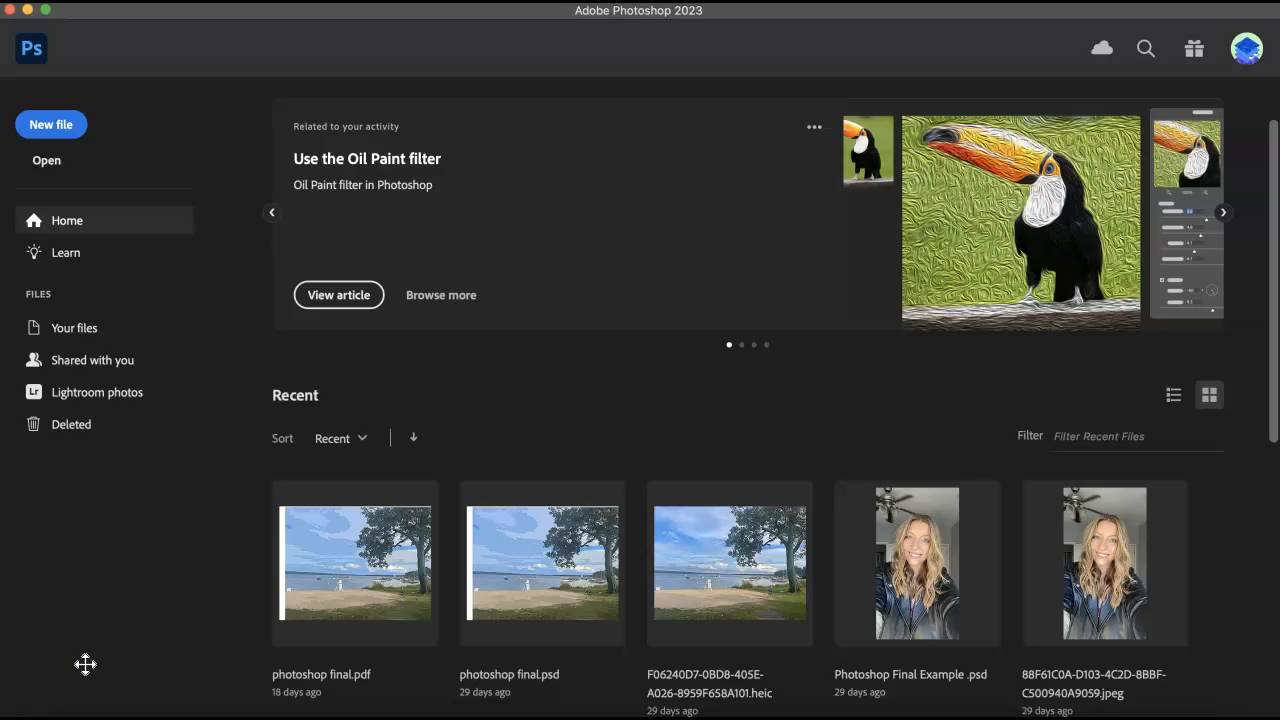
# Step: Open the photo IMG_9919.jpeg from the Desktop folder
pyautogui.click(52, 161)
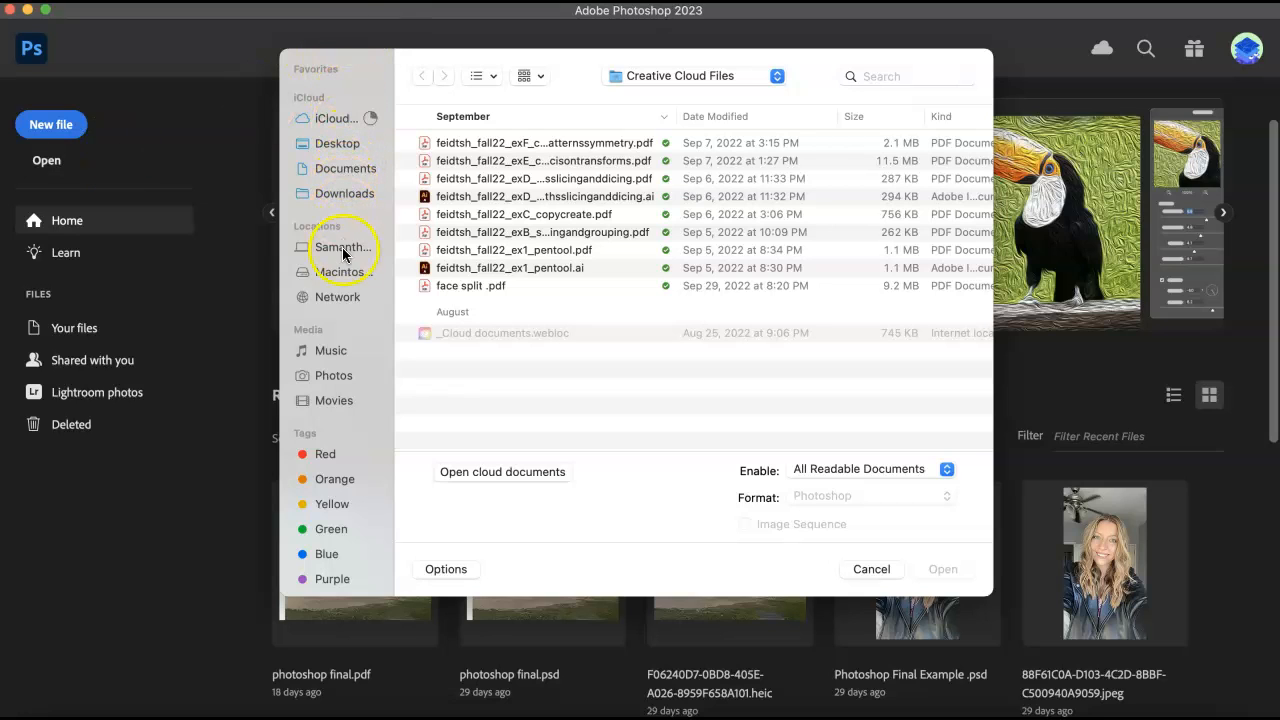
pyautogui.click(342, 145)
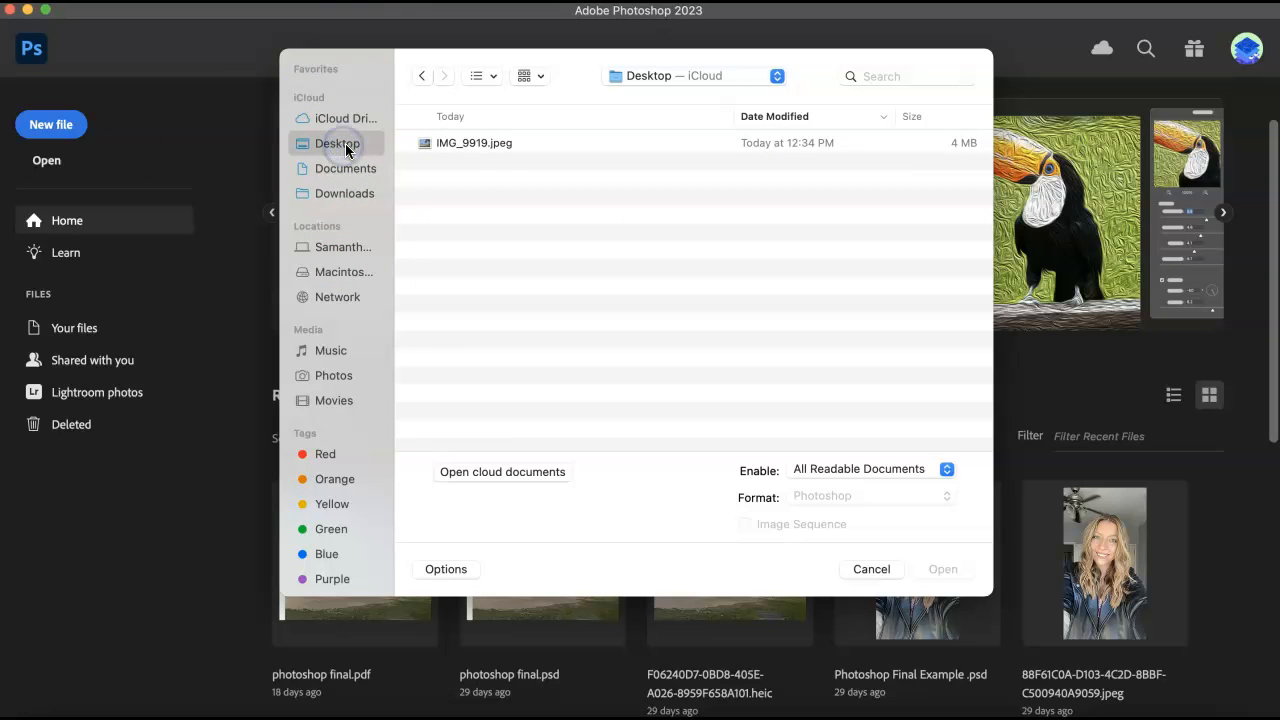
pyautogui.doubleClick(466, 145)
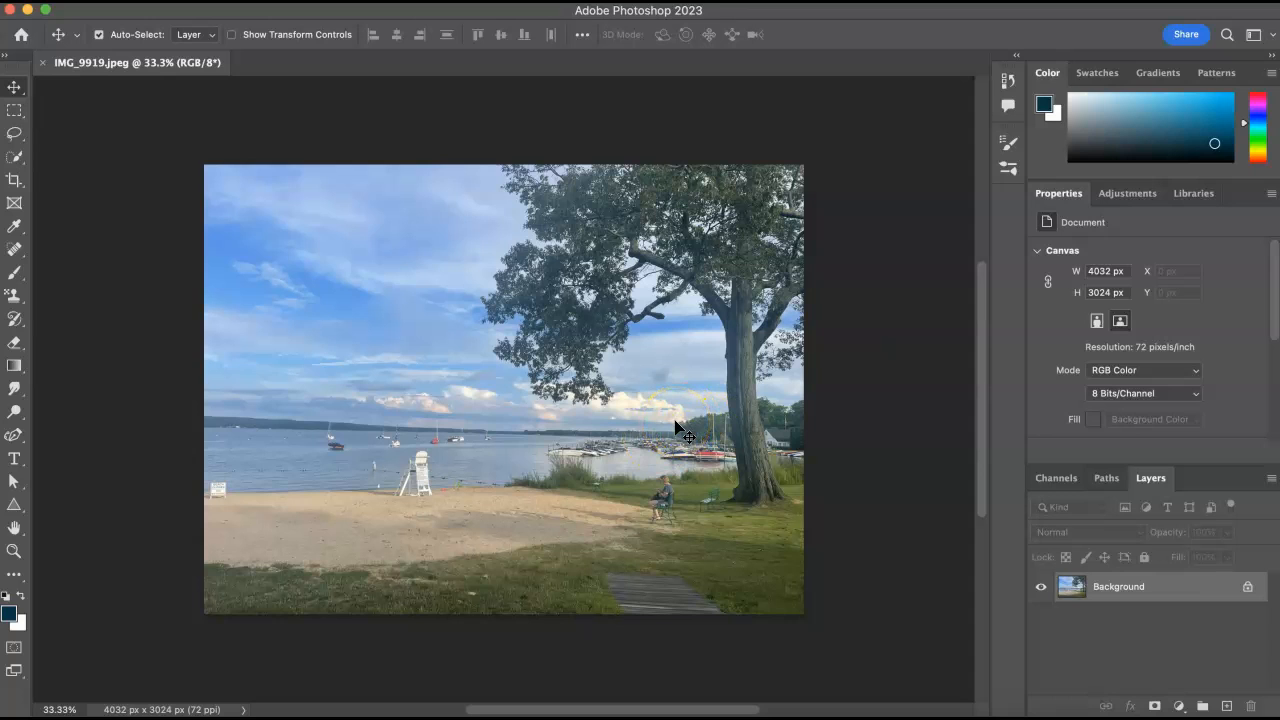
# Step: Duplicate the Background layer within the same document, keeping the suggested name Background copy
pyautogui.rightClick(1116, 588)
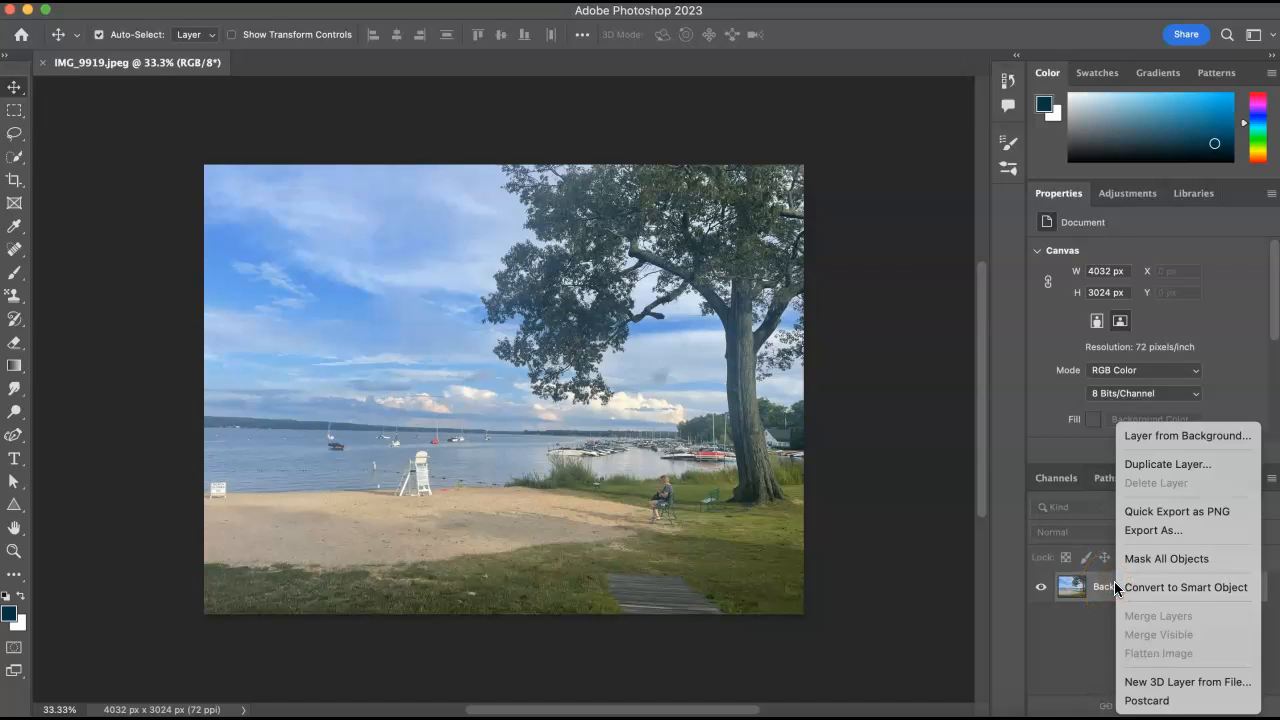
pyautogui.click(1155, 465)
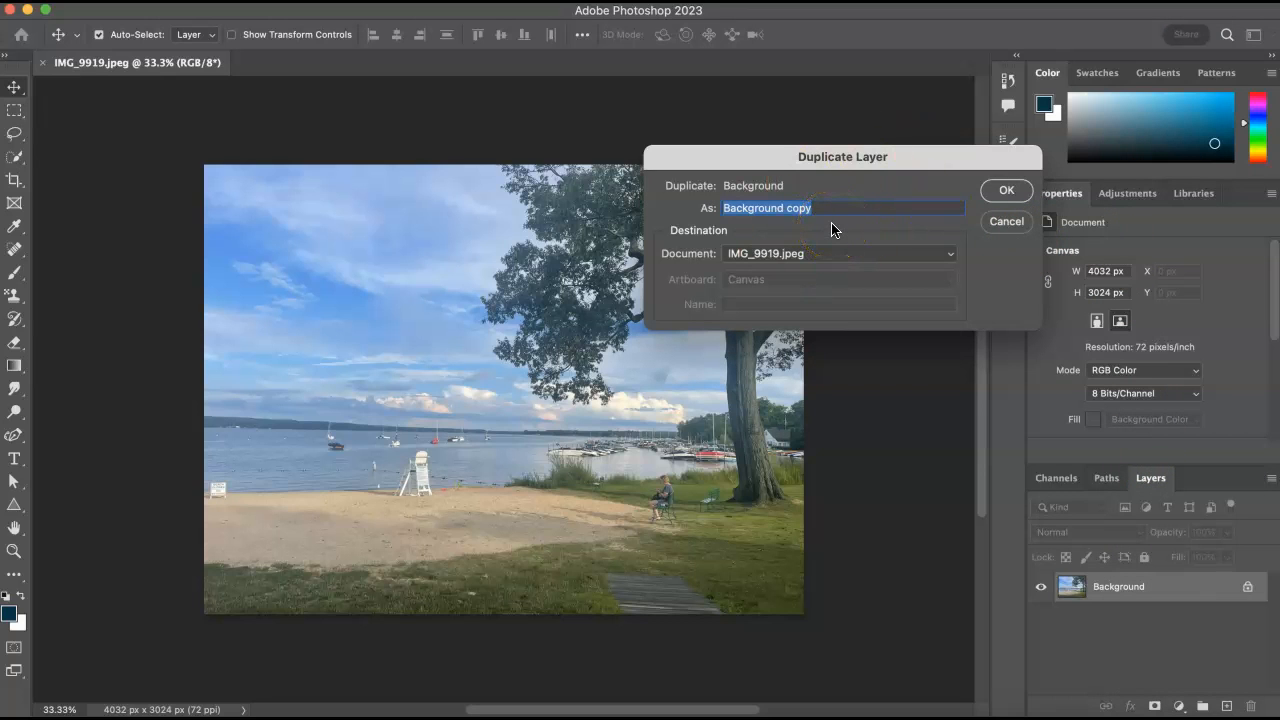
pyautogui.click(1006, 192)
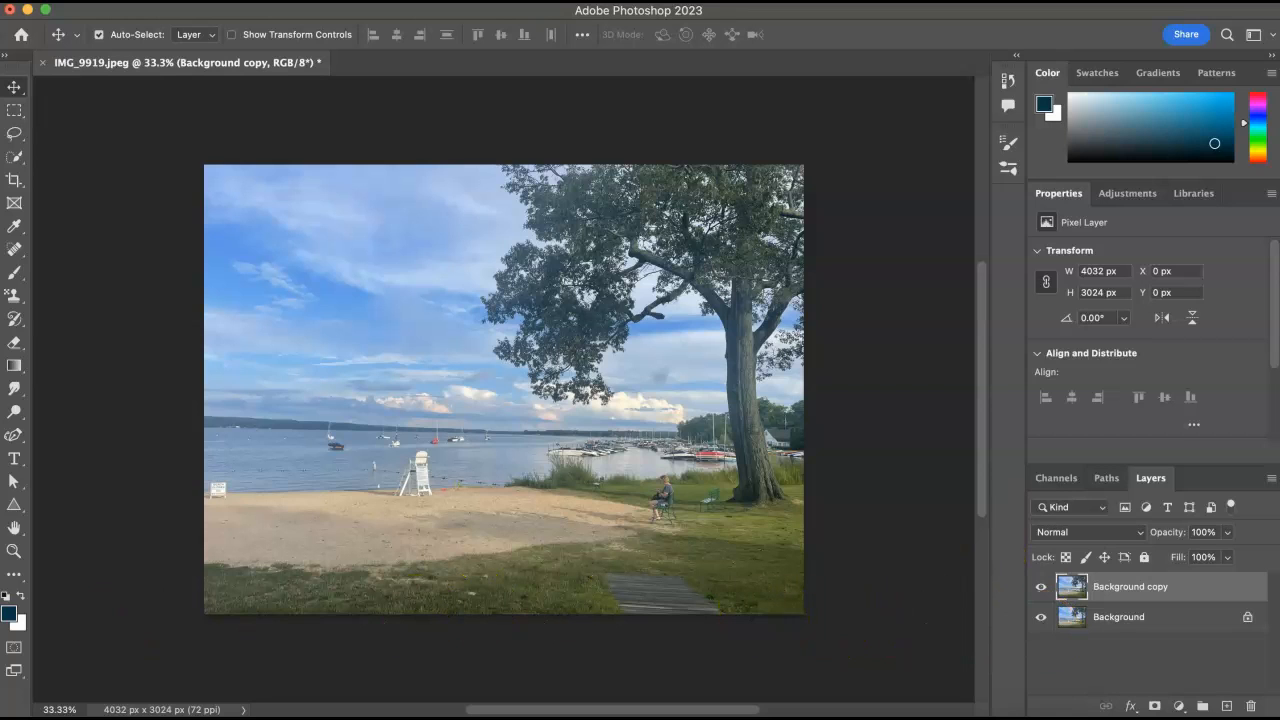
# Step: Hide the original Background layer
pyautogui.hotkey('alt', '[')
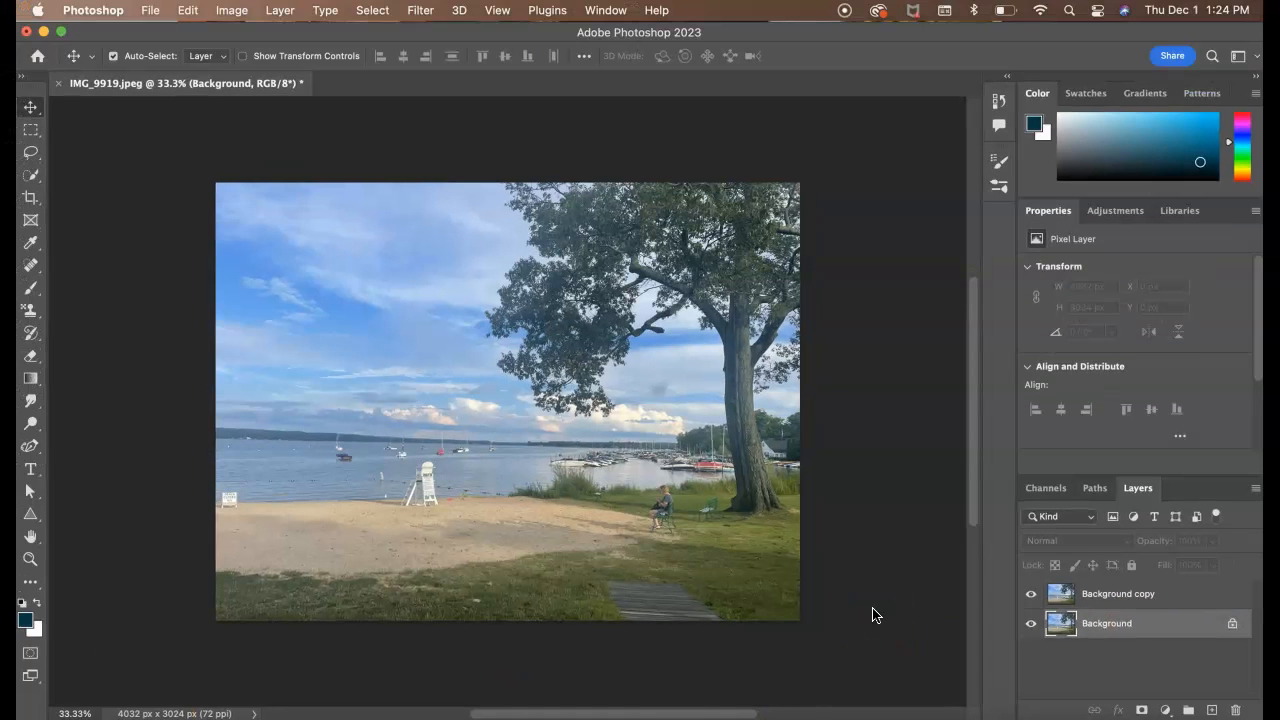
pyautogui.click(1033, 624)
pyautogui.click(155, 10)
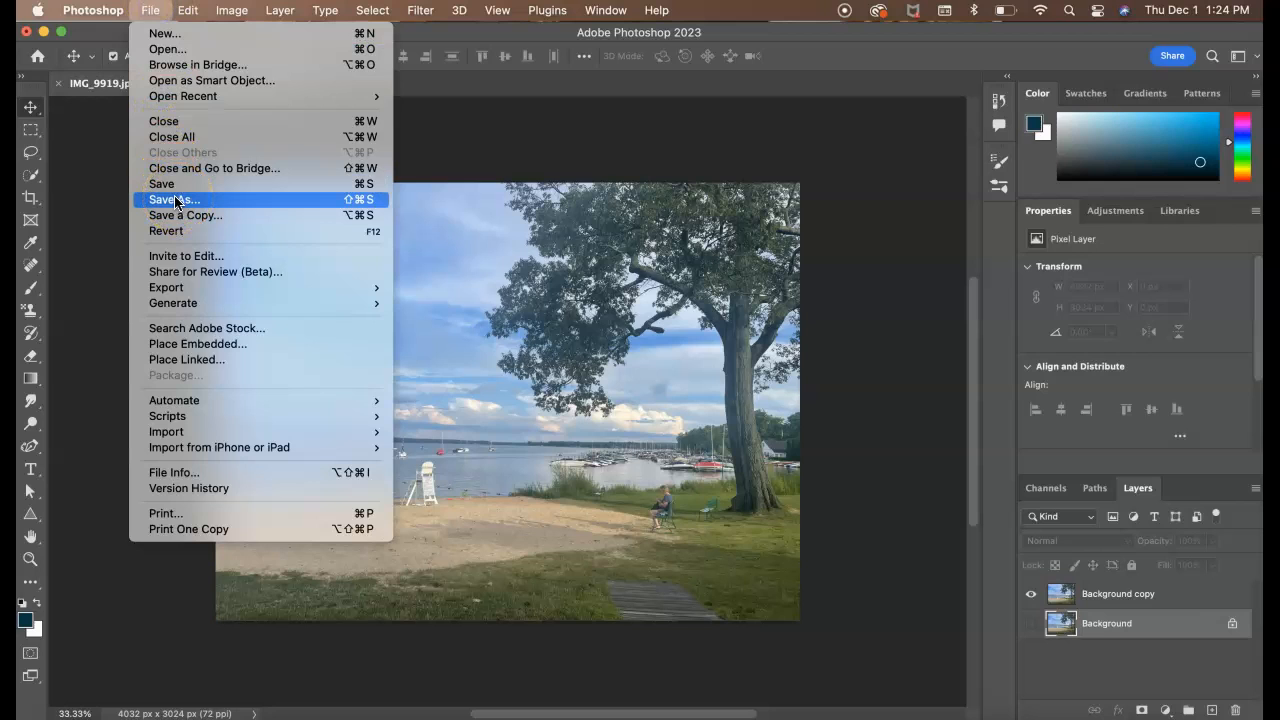
pyautogui.click(118, 176)
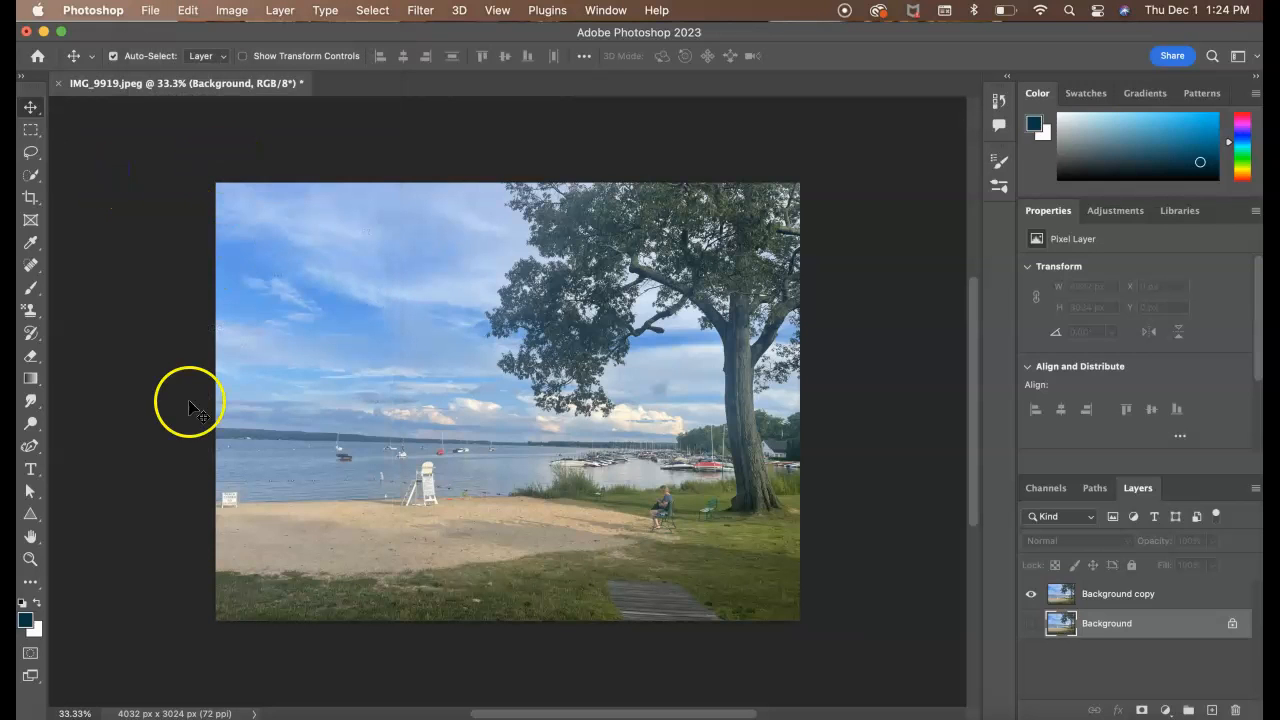
pyautogui.click(100, 638)
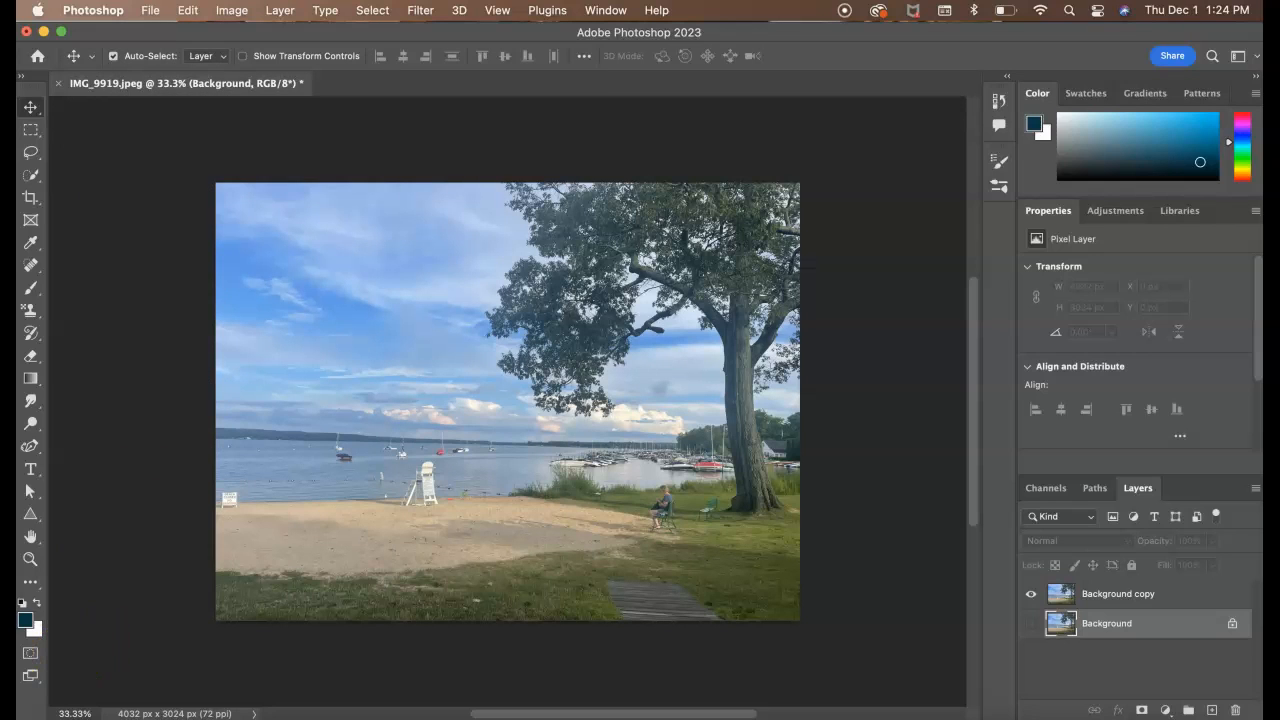
pyautogui.click(812, 527)
# Step: Open the Filter Gallery for the Background copy layer and inspect the Cutout preview around the shoreline and seated person
pyautogui.click(1147, 598)
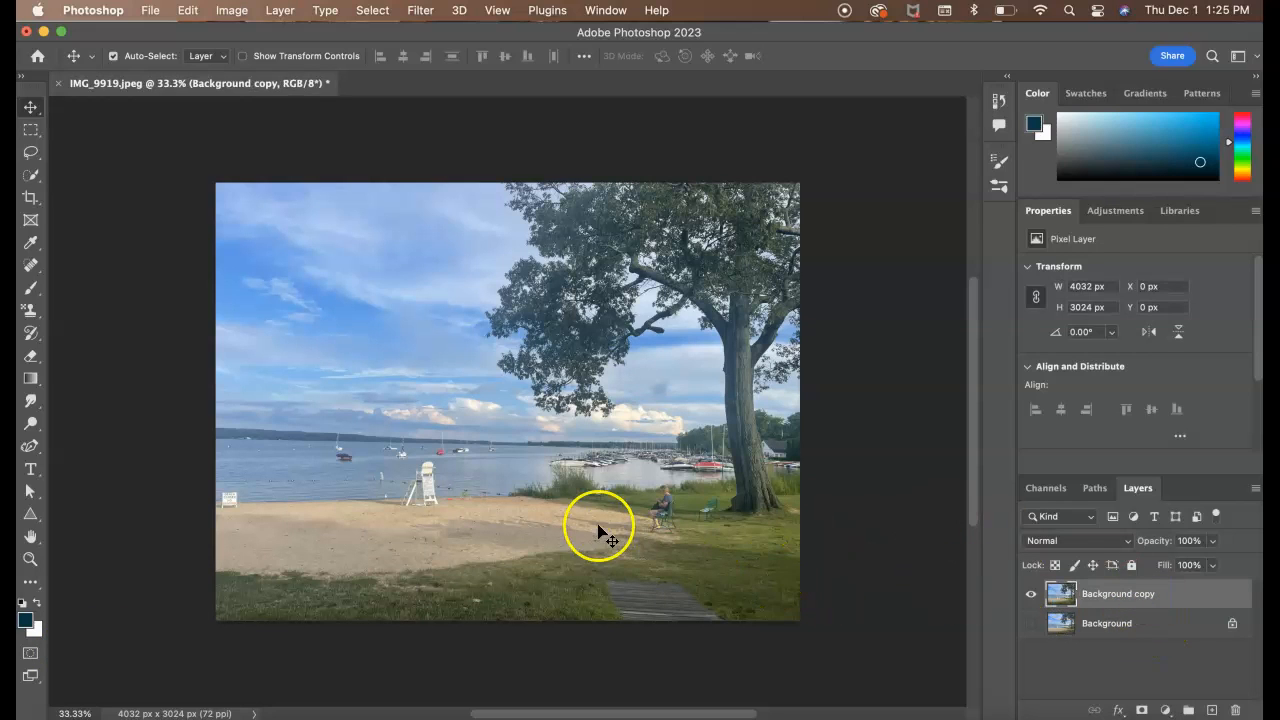
pyautogui.click(430, 12)
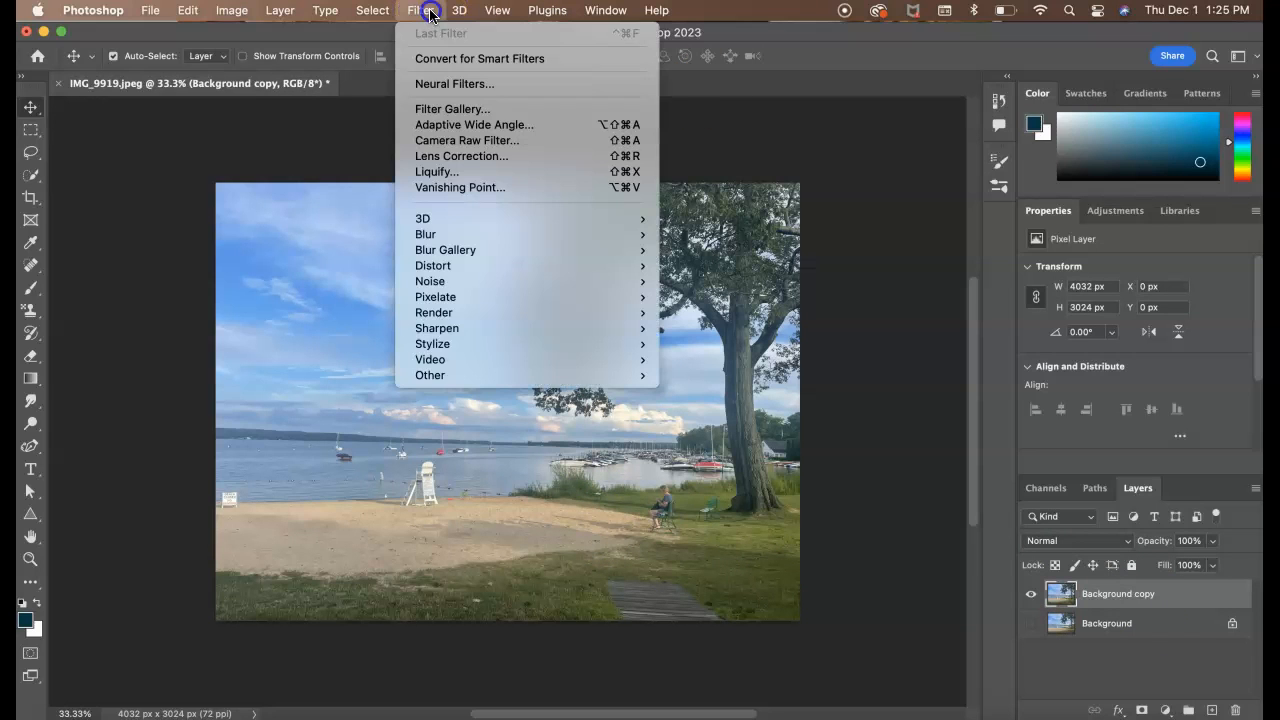
pyautogui.click(430, 110)
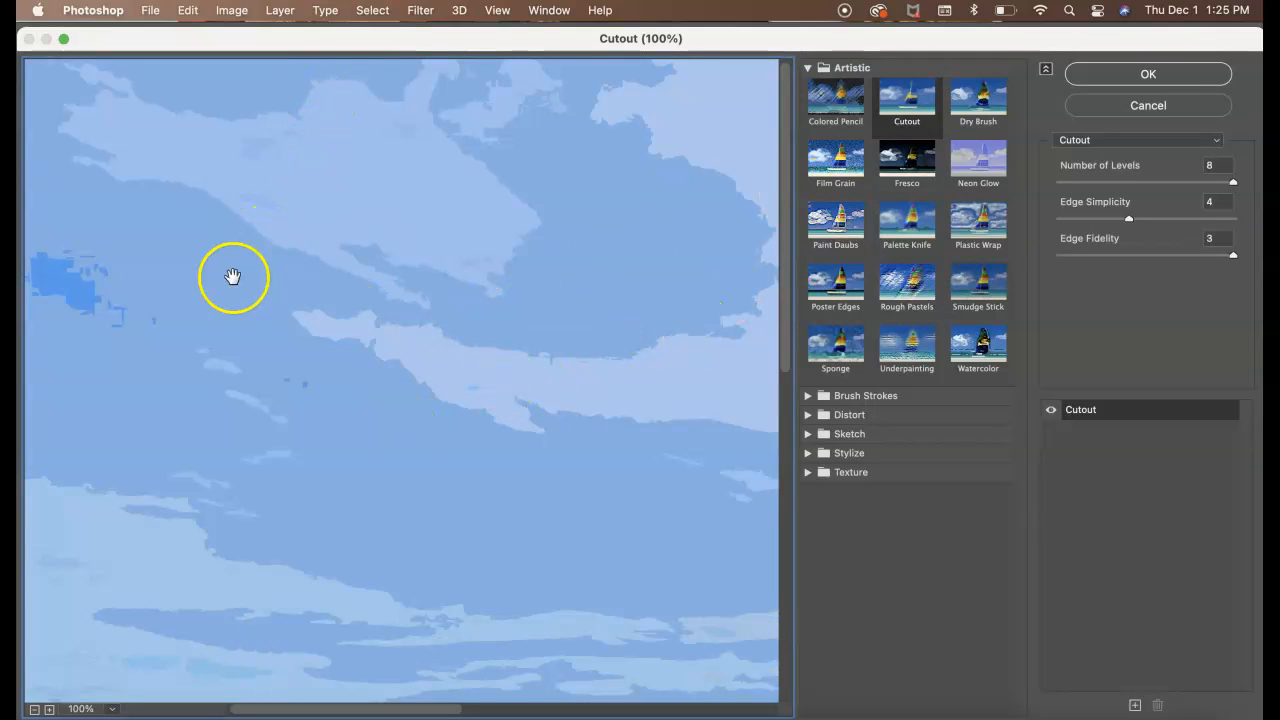
pyautogui.moveTo(46, 631); pyautogui.dragTo(711, 423)
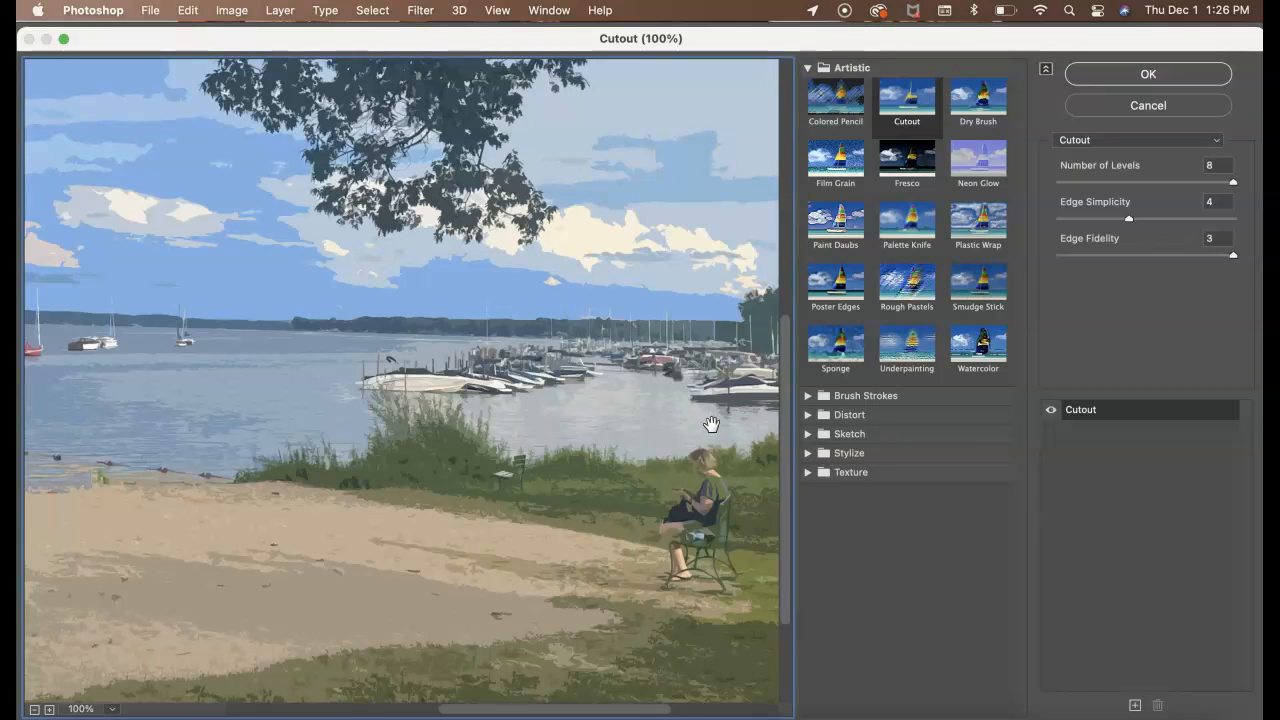
# Step: Try the Palette Knife, Paint Daubs and Film Grain artistic effects on the photo
pyautogui.click(907, 220)
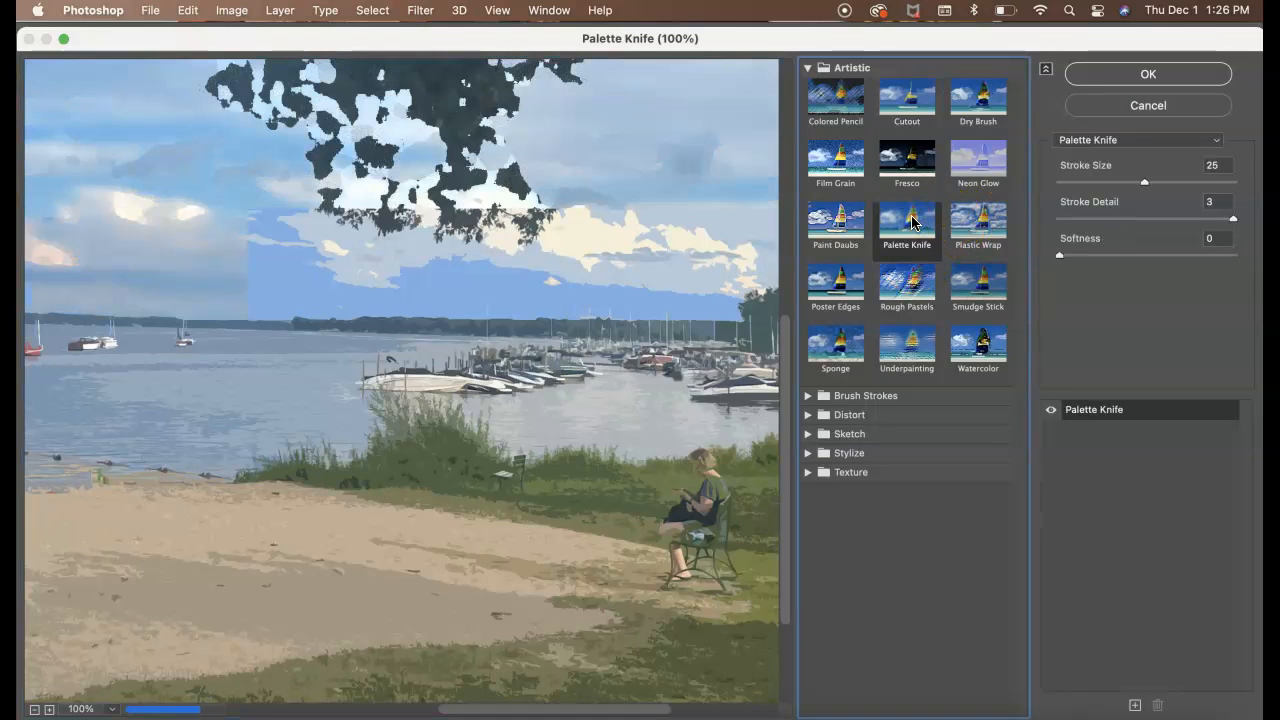
pyautogui.click(838, 223)
pyautogui.moveTo(842, 226); pyautogui.dragTo(840, 171)
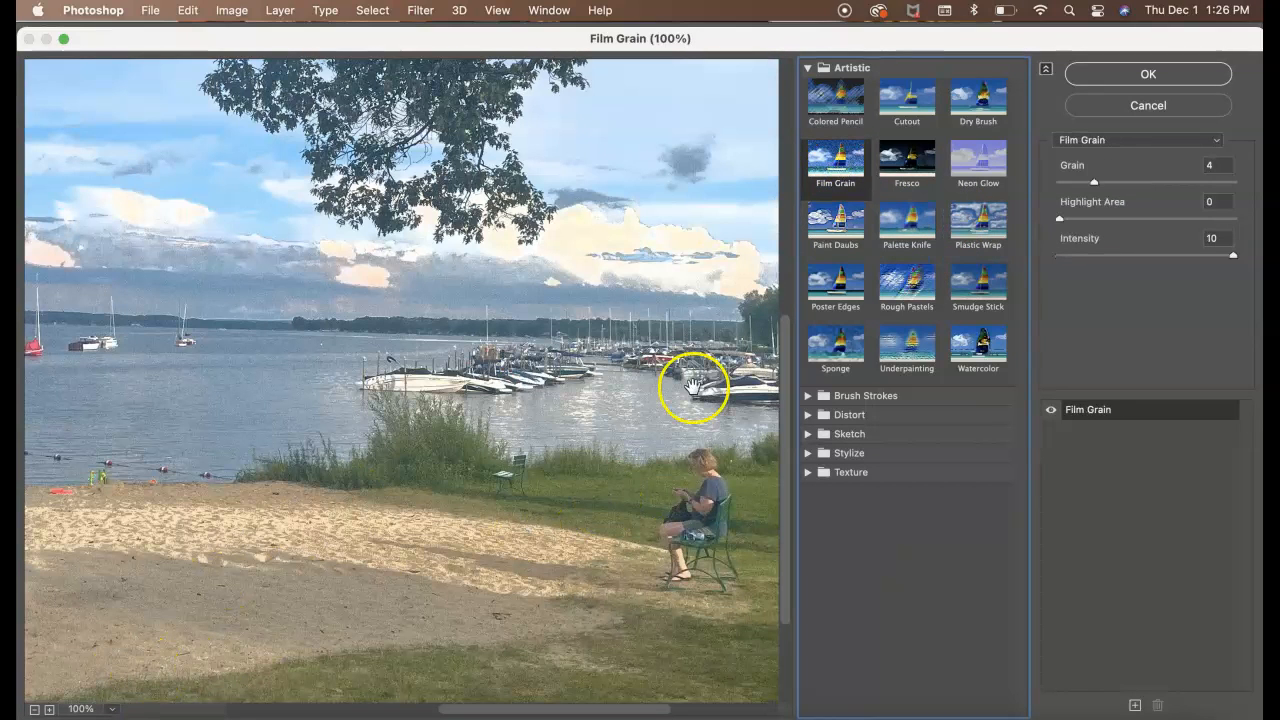
# Step: Apply the Cutout effect with Number of Levels 8, Edge Simplicity 4 and Edge Fidelity 3
pyautogui.click(895, 115)
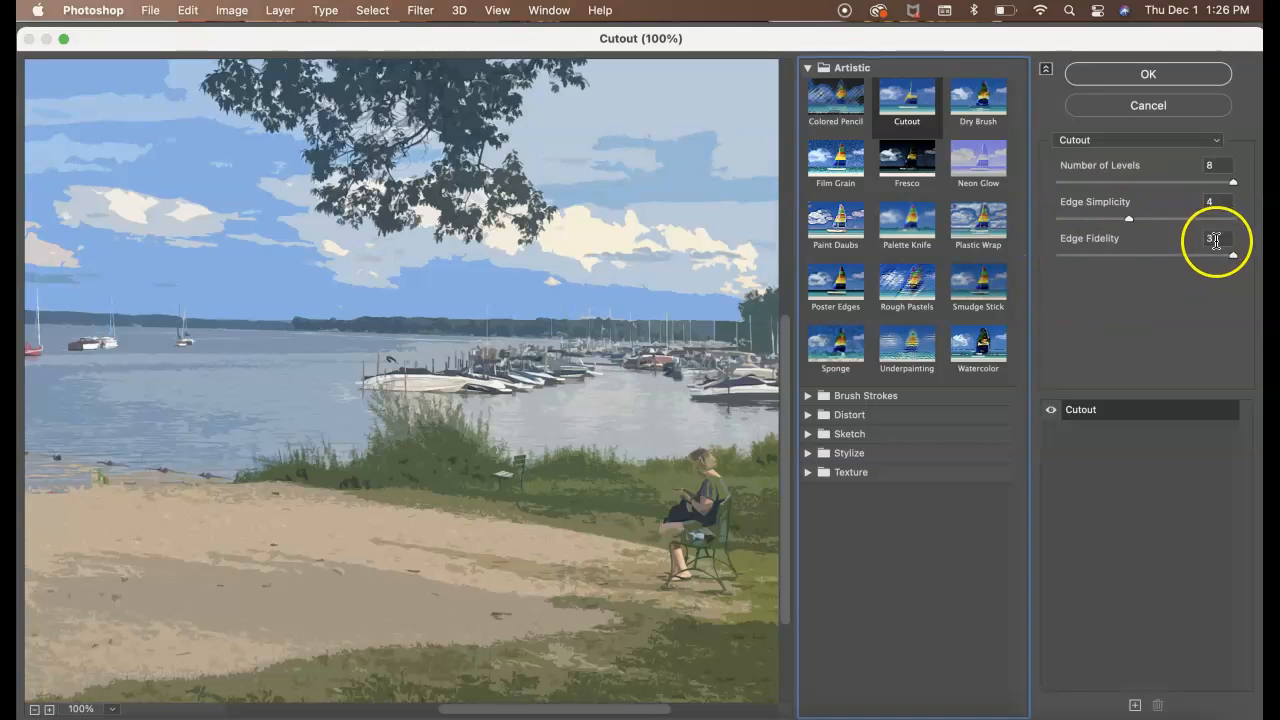
pyautogui.moveTo(1232, 255); pyautogui.dragTo(1138, 263)
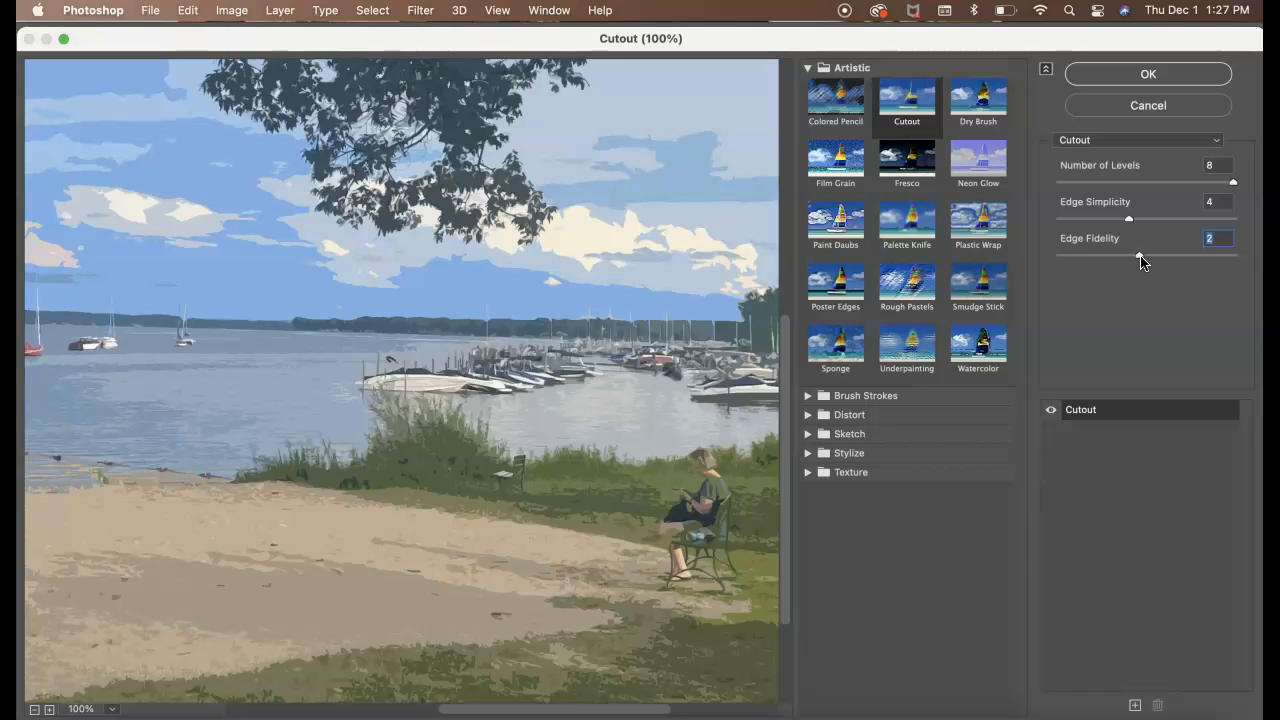
pyautogui.write('3')
pyautogui.click(1147, 74)
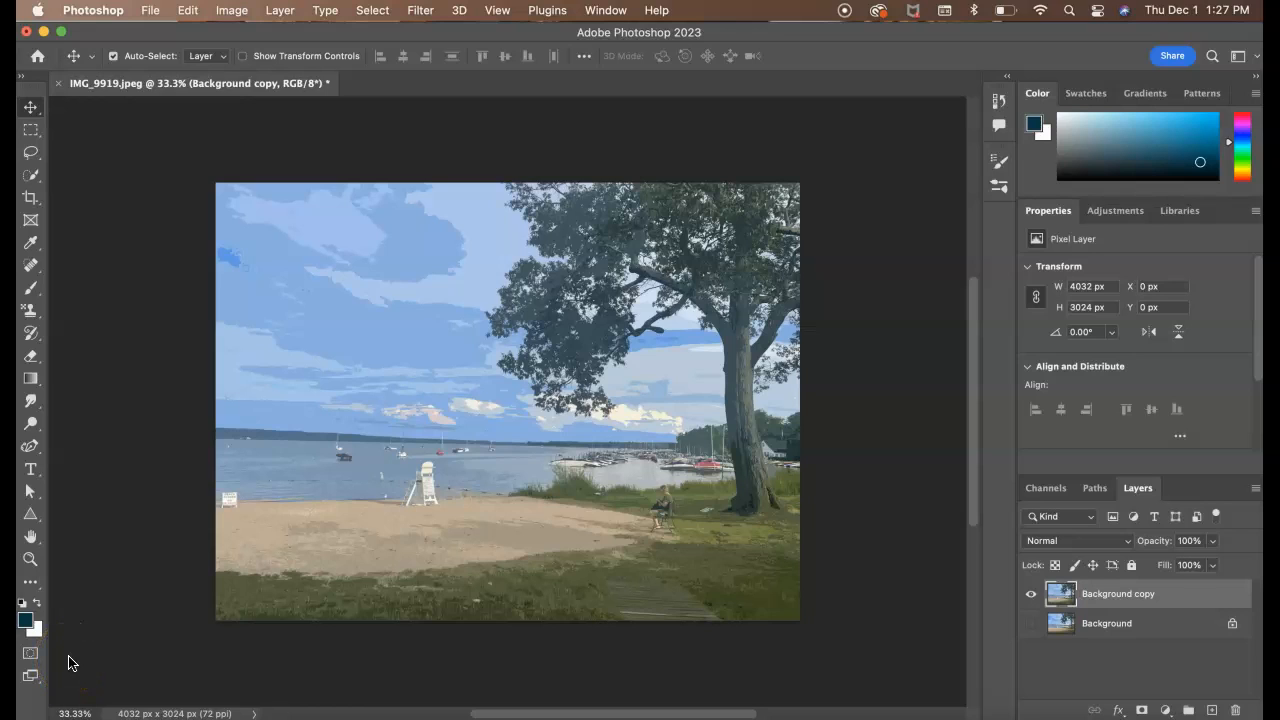
# Step: Apply the Oil Paint filter to the Background copy layer with Stylization 2.0, Cleanliness 2.8, Scale 0.1 and Bristle Detail 0.6
pyautogui.click(421, 12)
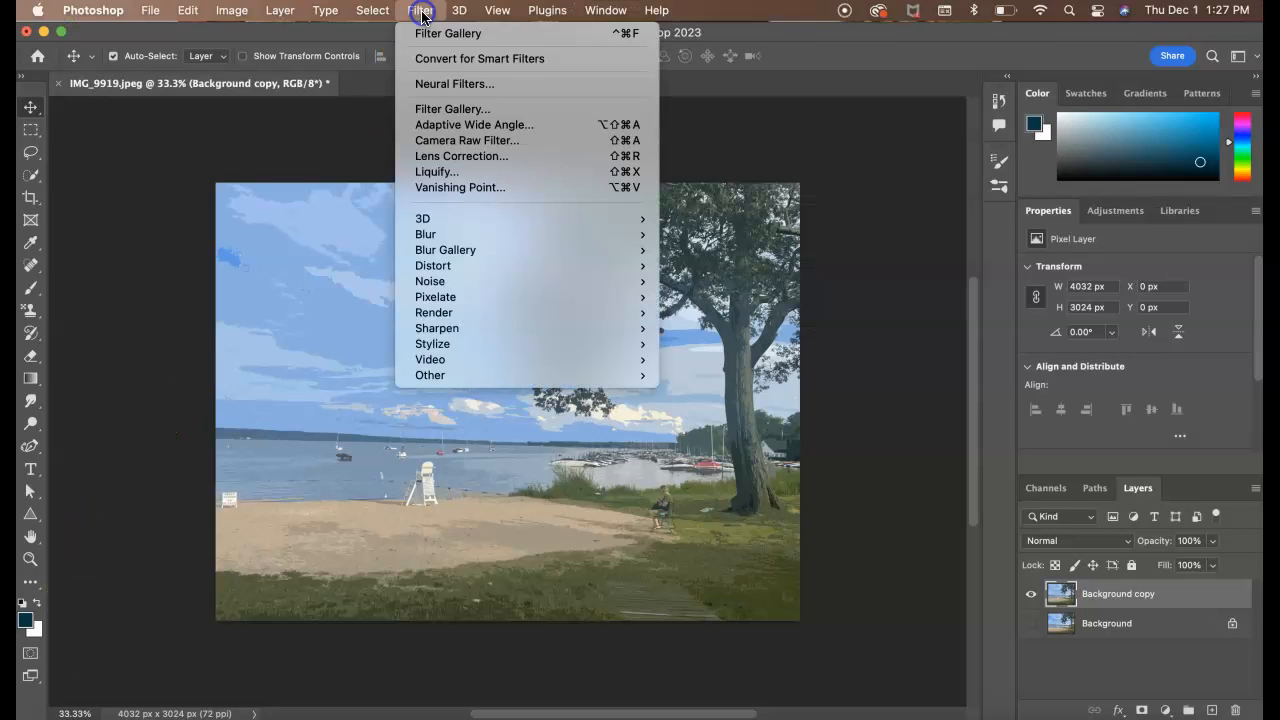
pyautogui.moveTo(433, 352)
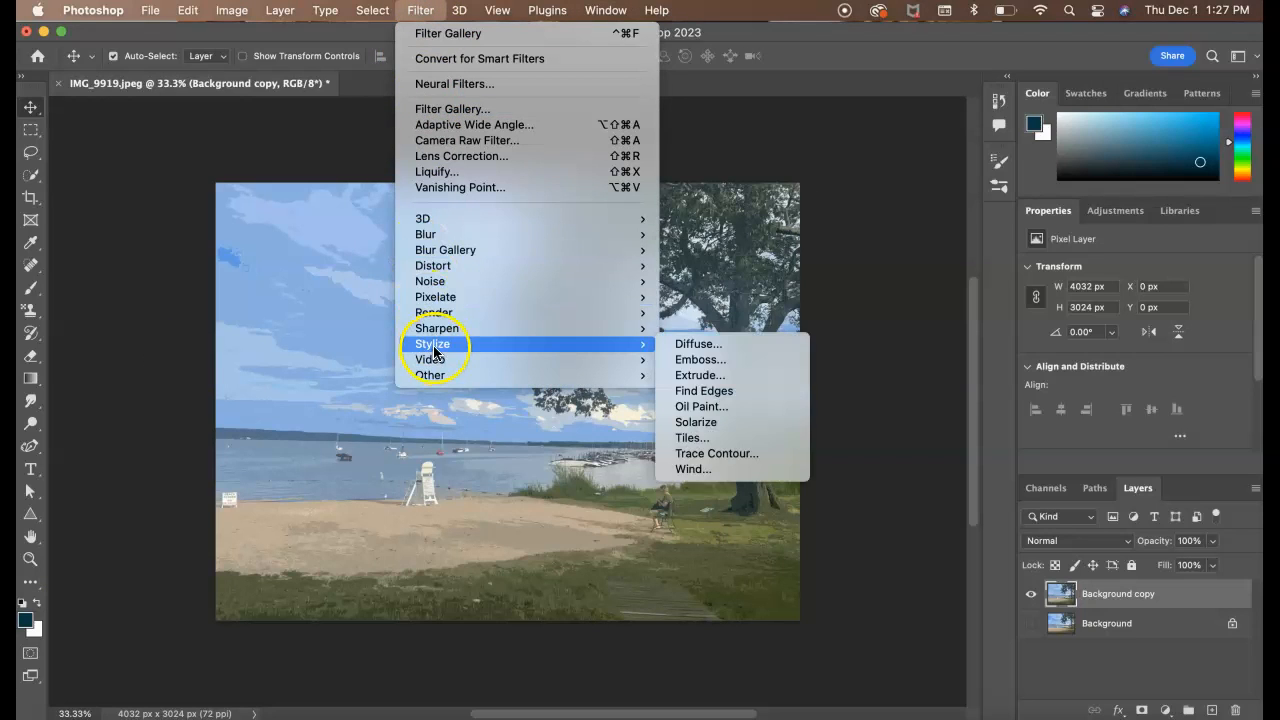
pyautogui.click(685, 421)
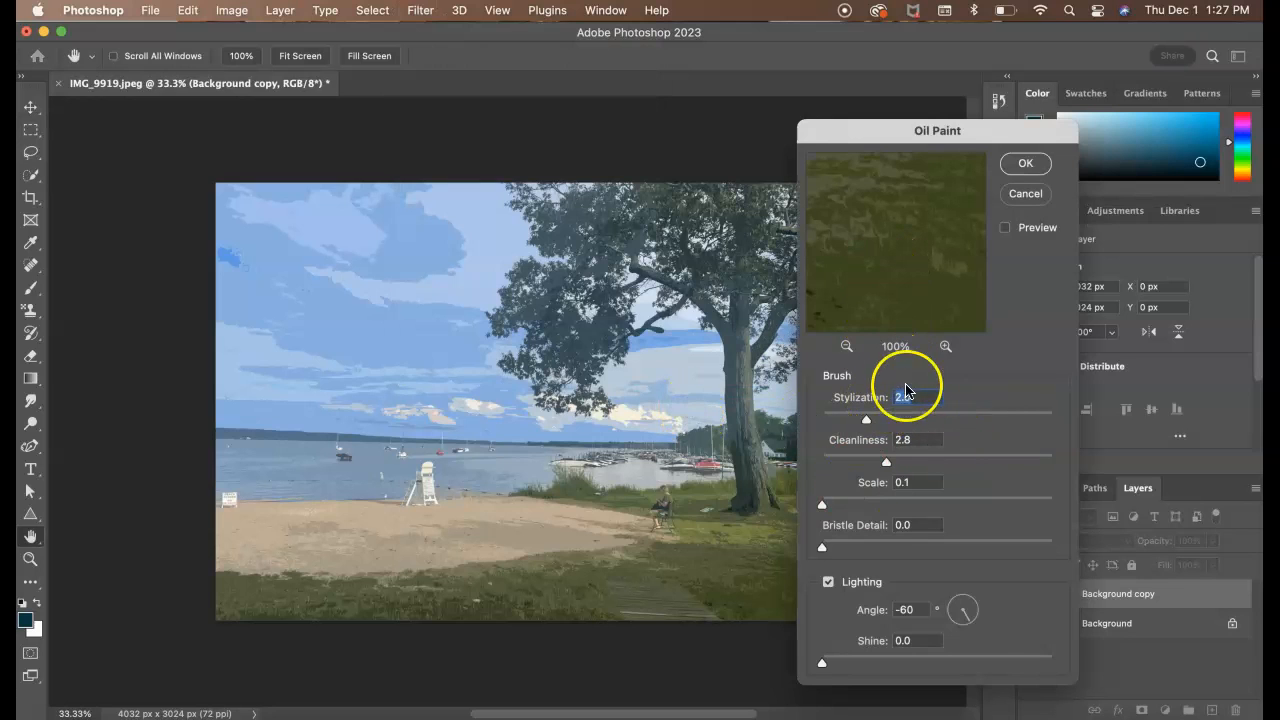
pyautogui.moveTo(865, 424)
pyautogui.mouseDown()
pyautogui.moveTo(917, 425)
pyautogui.moveTo(866, 424)
pyautogui.mouseUp()
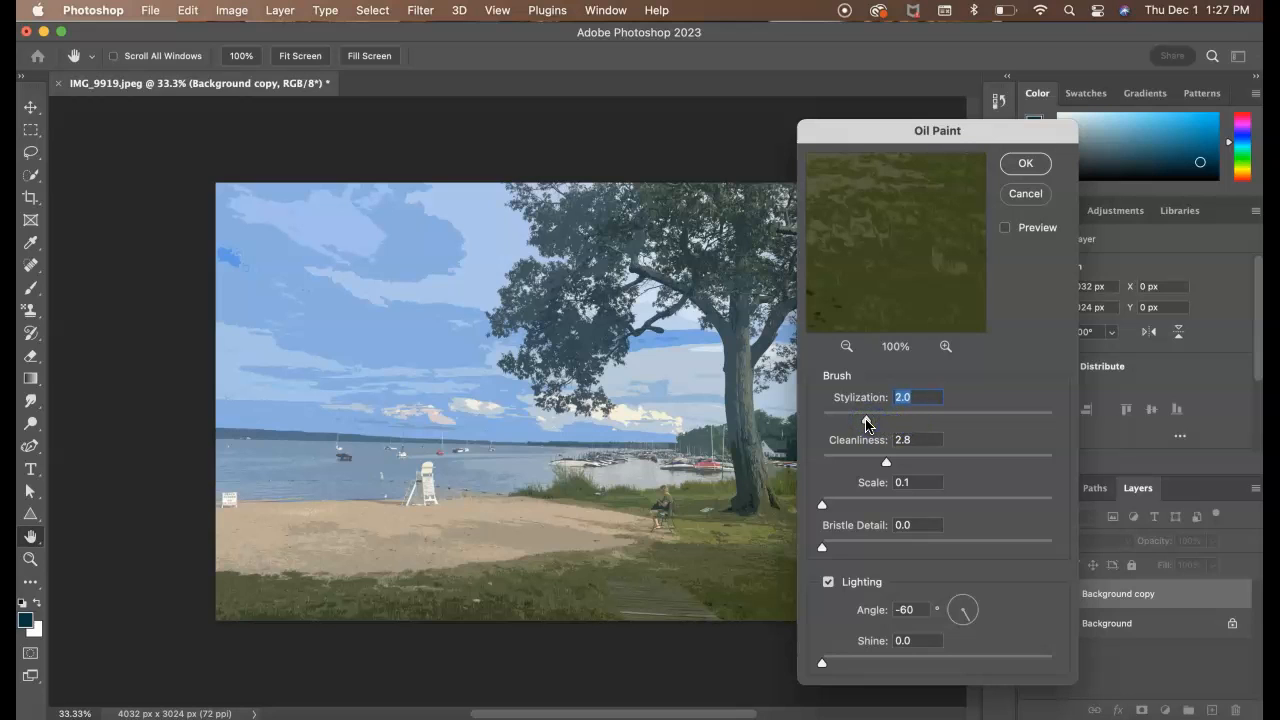
pyautogui.moveTo(886, 463)
pyautogui.mouseDown()
pyautogui.moveTo(902, 465)
pyautogui.moveTo(887, 466)
pyautogui.mouseUp()
pyautogui.moveTo(823, 547); pyautogui.dragTo(837, 553)
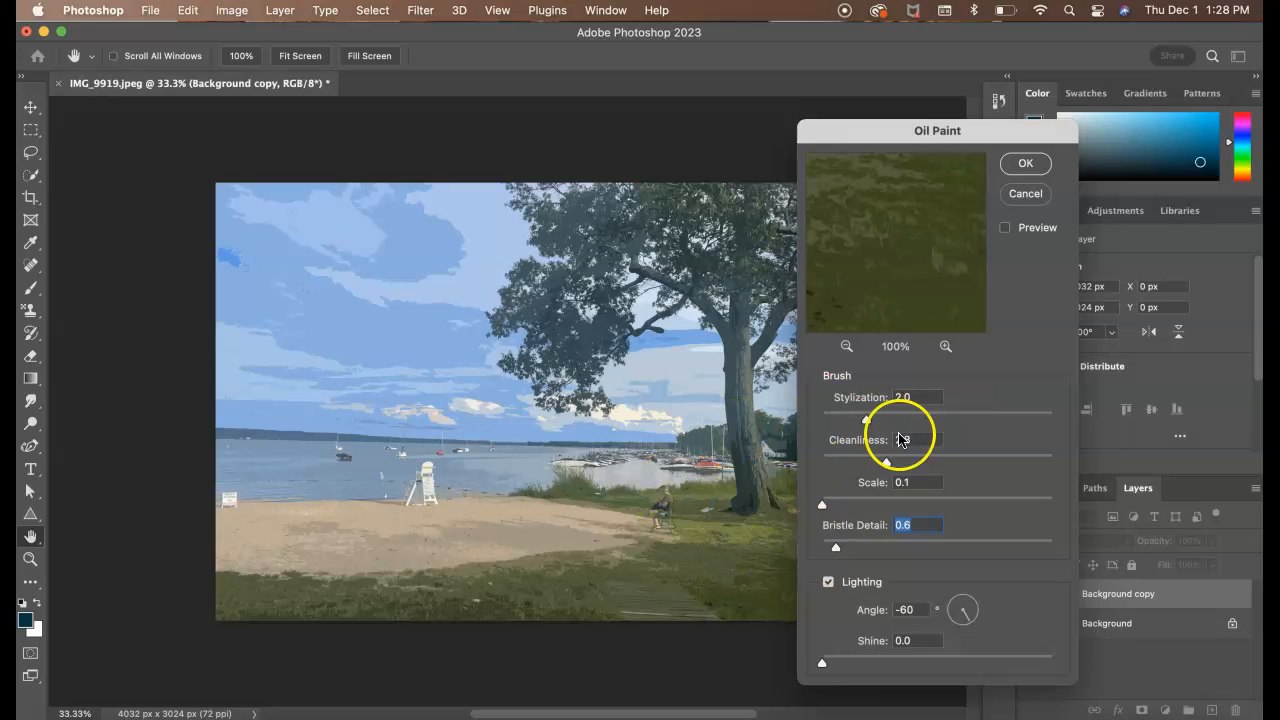
pyautogui.moveTo(943, 257); pyautogui.dragTo(934, 337)
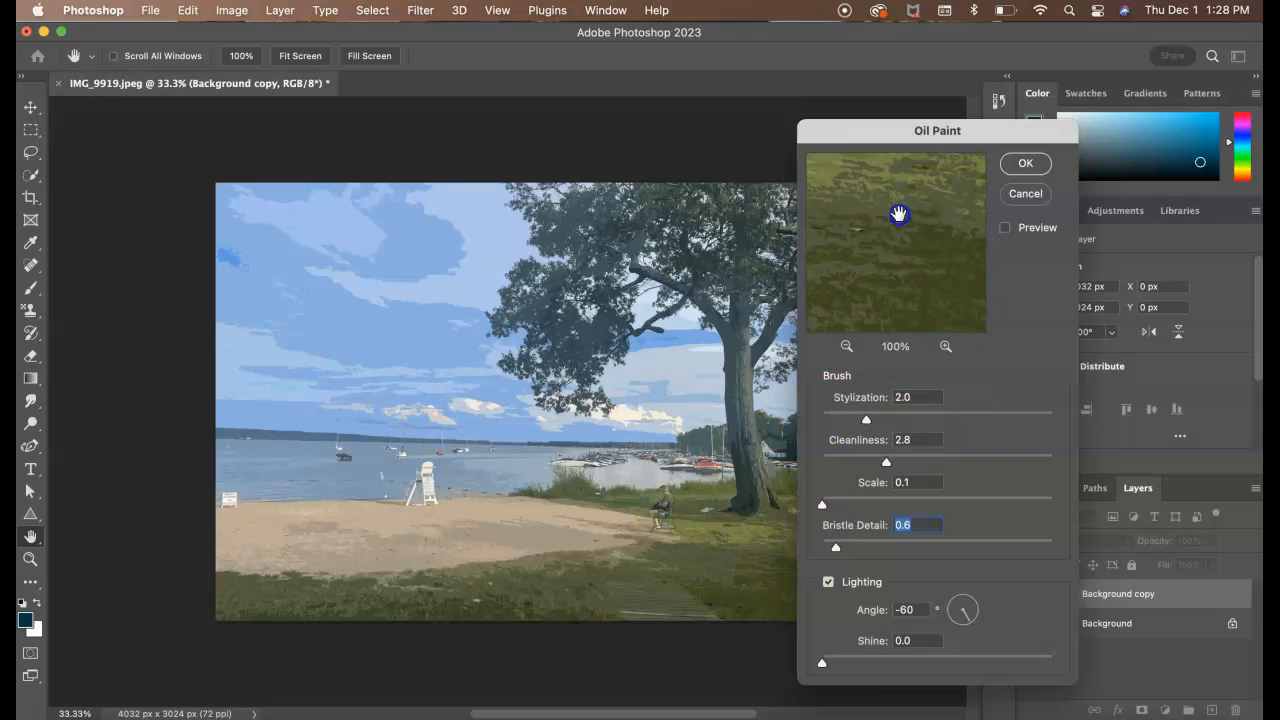
pyautogui.moveTo(899, 214); pyautogui.dragTo(889, 377)
pyautogui.moveTo(883, 251); pyautogui.dragTo(940, 263)
pyautogui.moveTo(869, 231); pyautogui.dragTo(920, 245)
pyautogui.click(1013, 166)
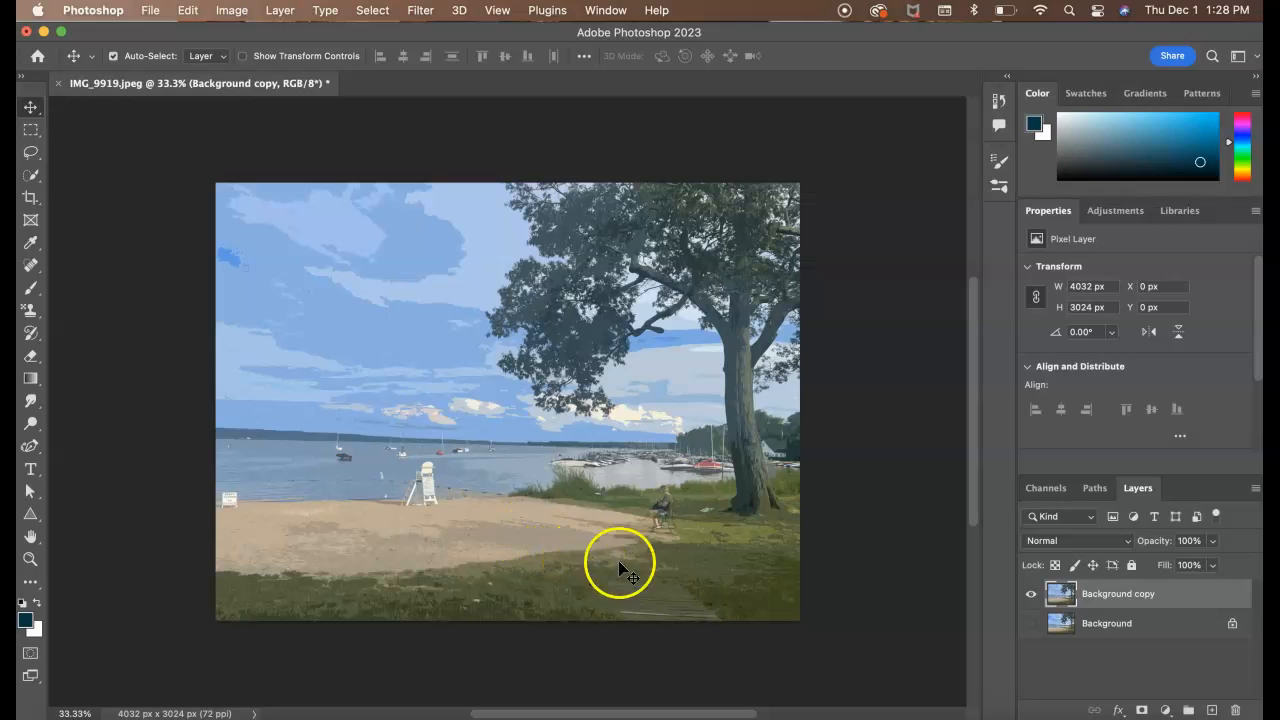
# Step: Fully lock the Background copy layer and delete the original Background layer
pyautogui.click(1132, 566)
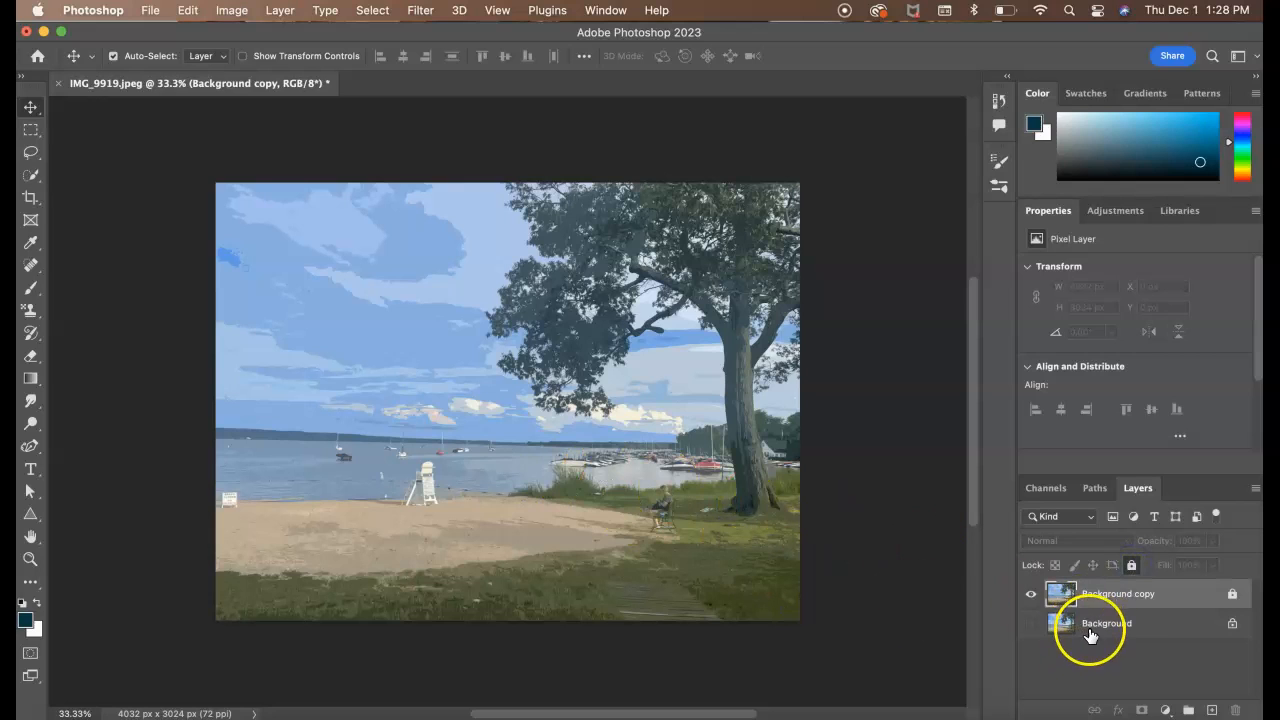
pyautogui.click(1142, 624)
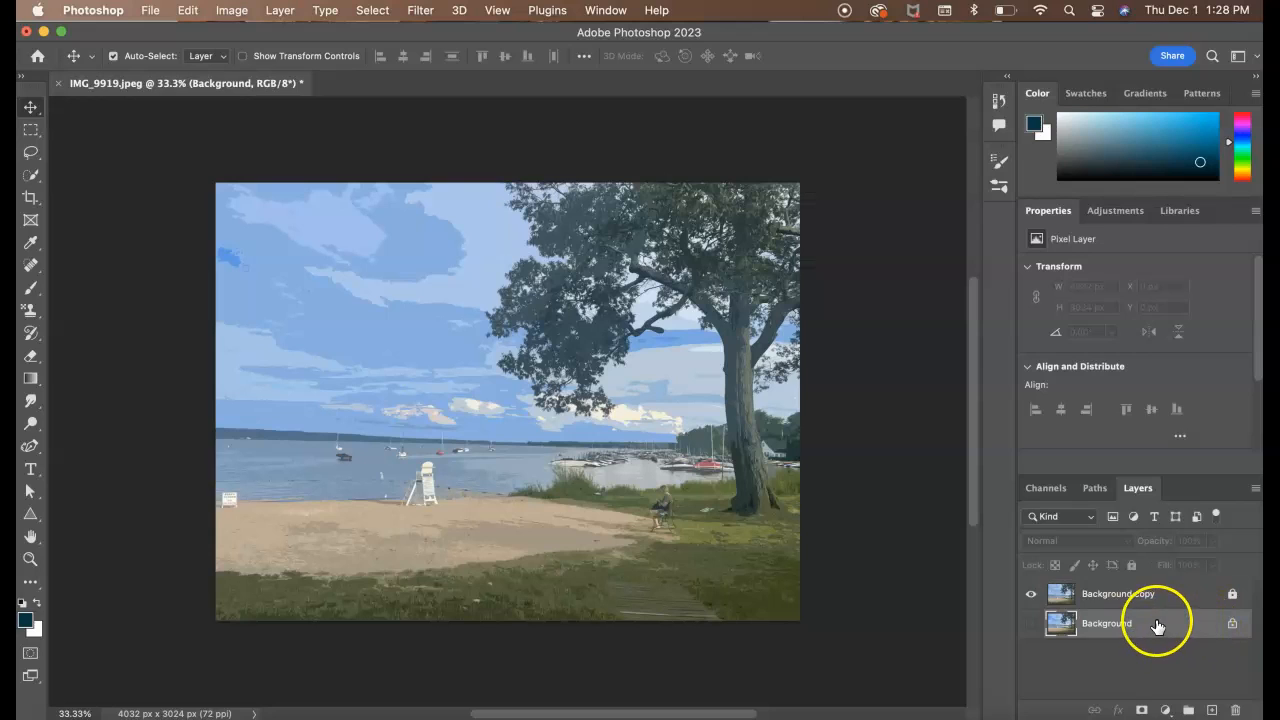
pyautogui.rightClick(1158, 622)
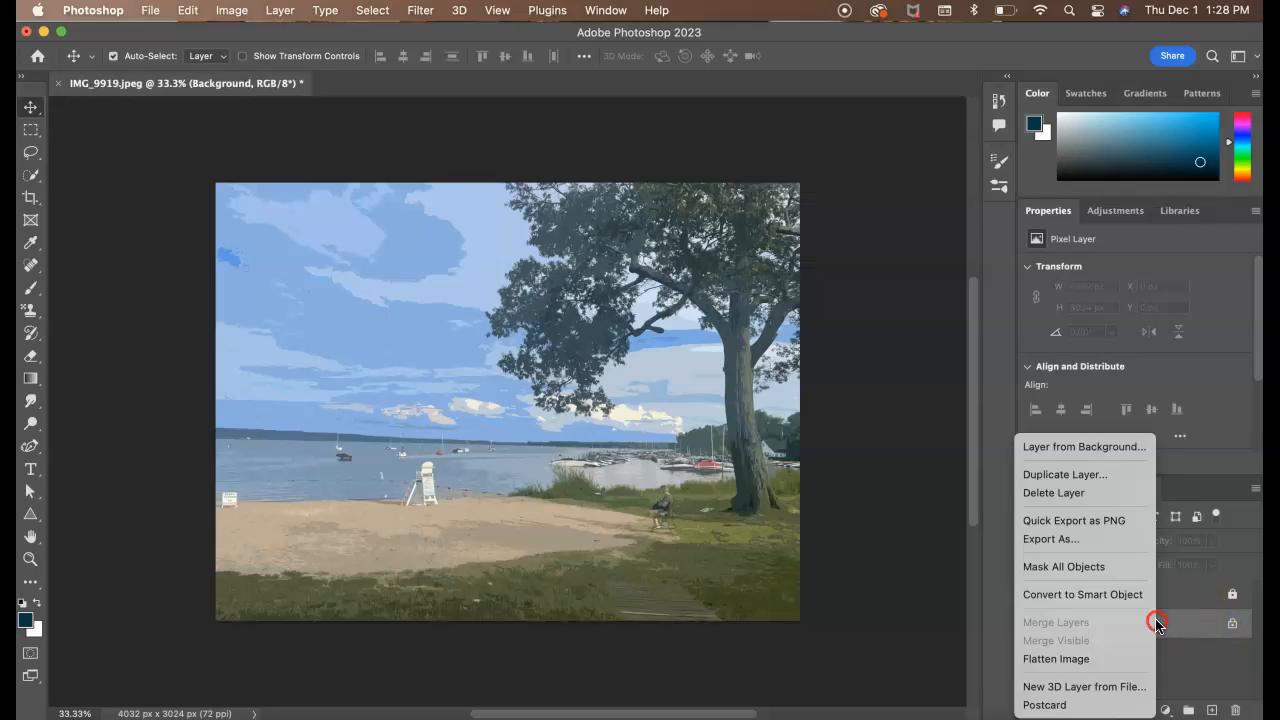
pyautogui.click(1081, 495)
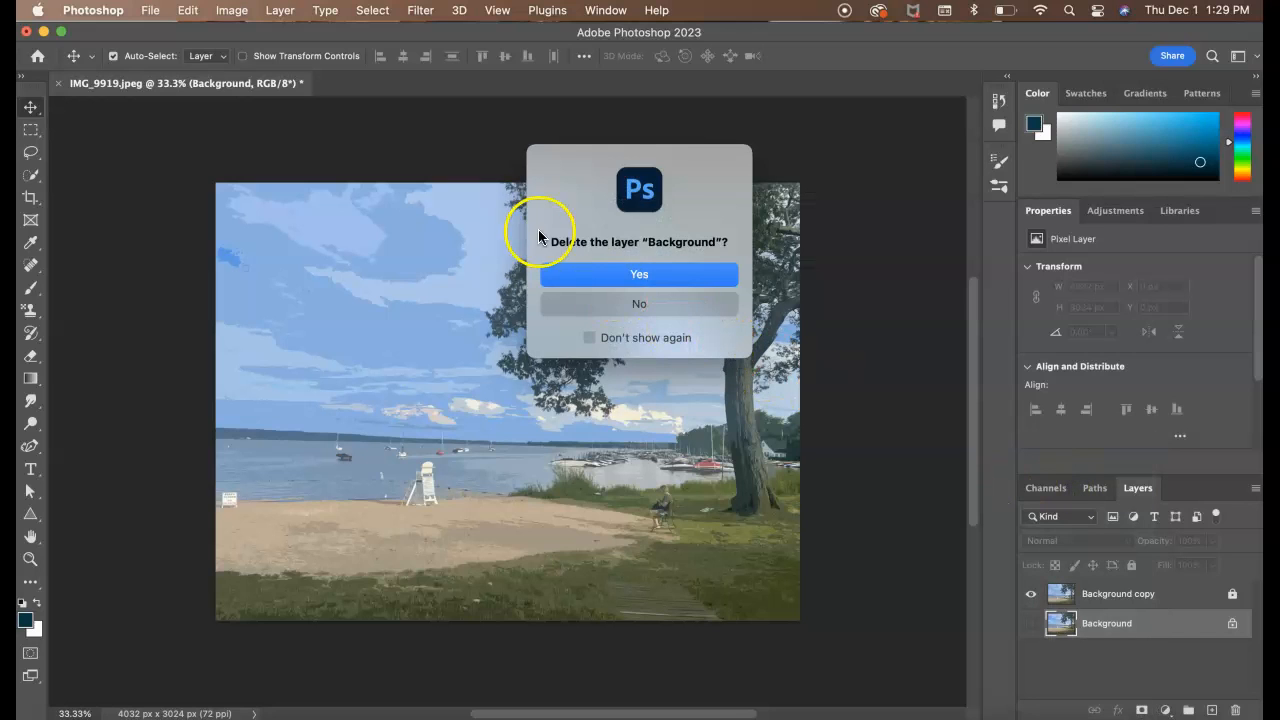
pyautogui.click(645, 273)
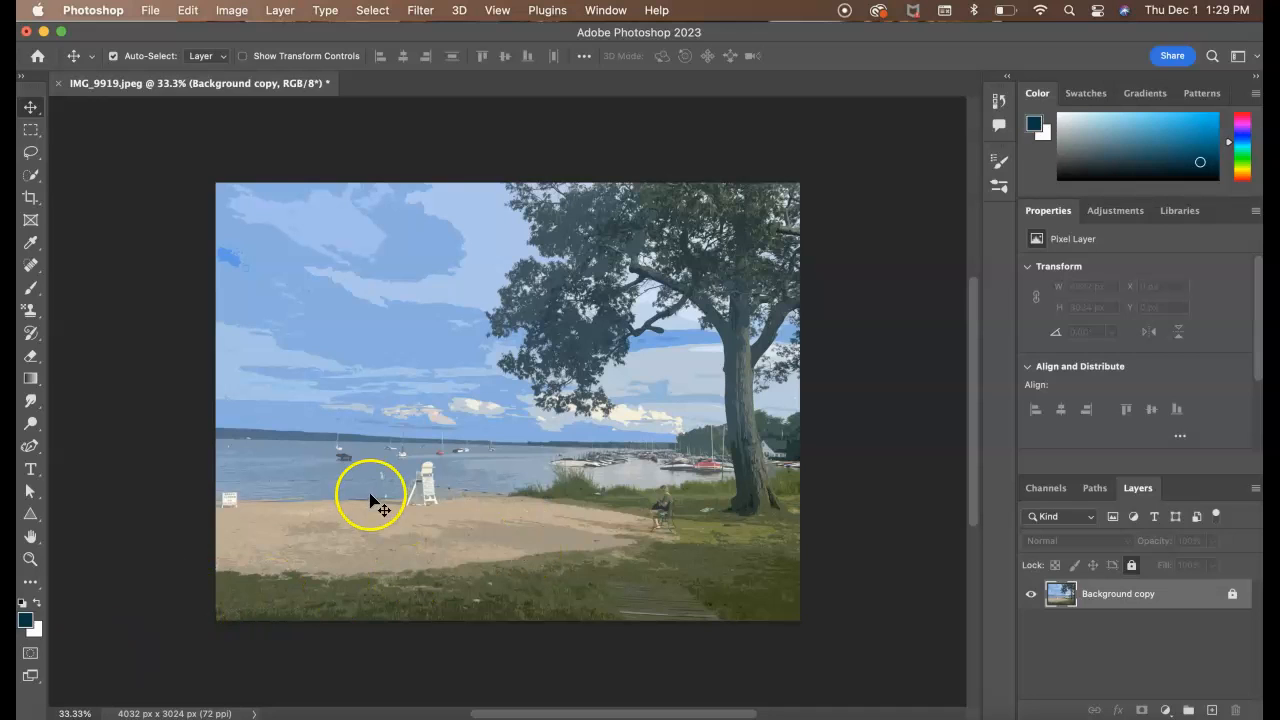
# Step: Save the artwork on the computer's Desktop as "final art for wall" in Photoshop PDF format
pyautogui.click(150, 10)
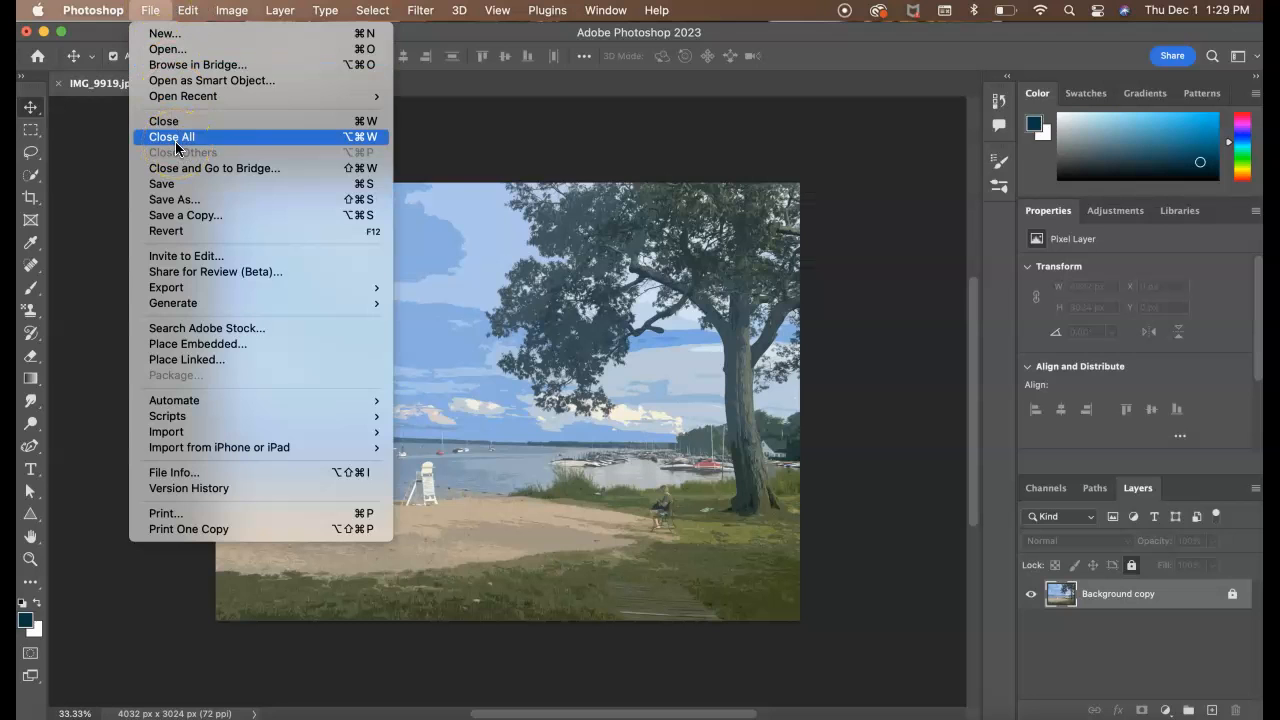
pyautogui.click(177, 203)
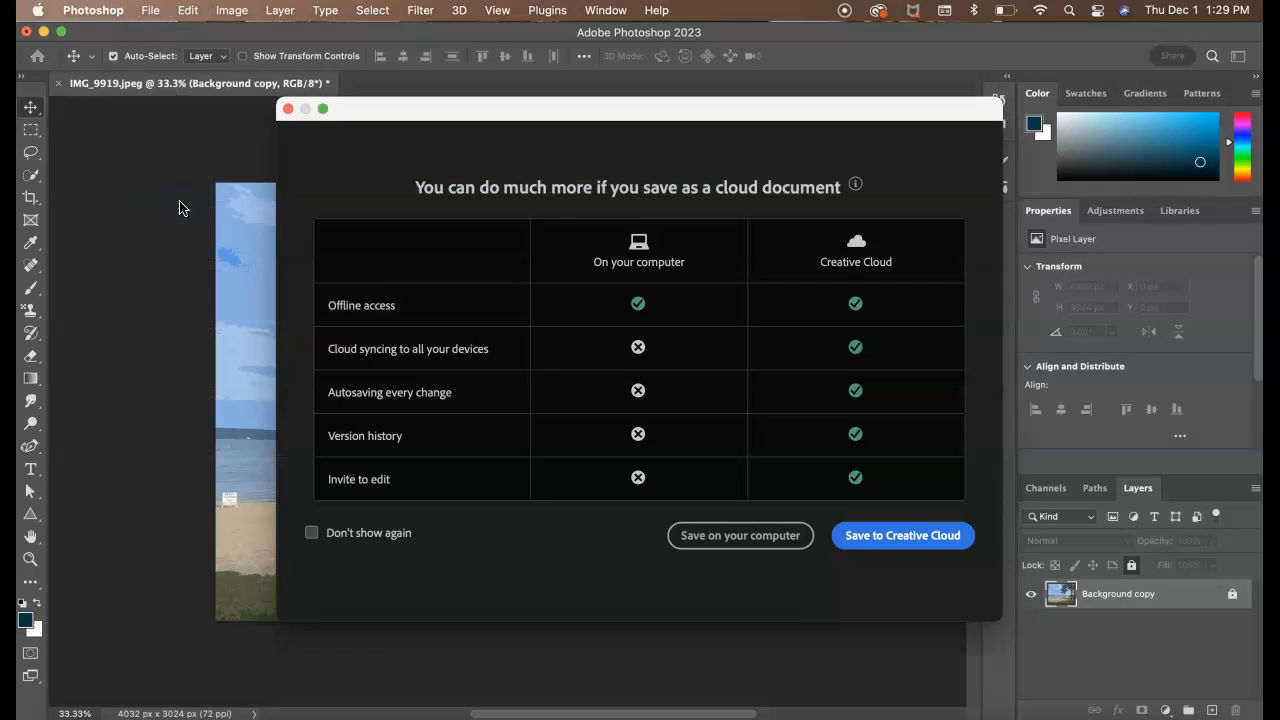
pyautogui.click(693, 535)
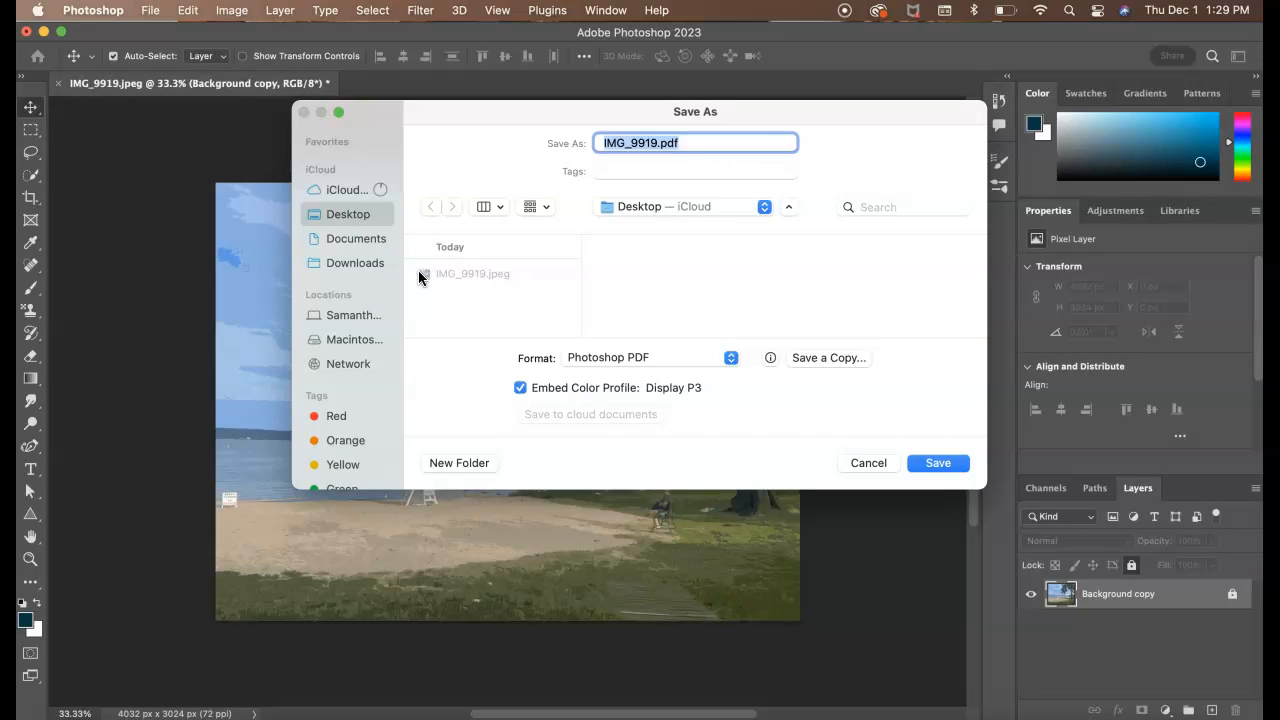
pyautogui.write('finala')
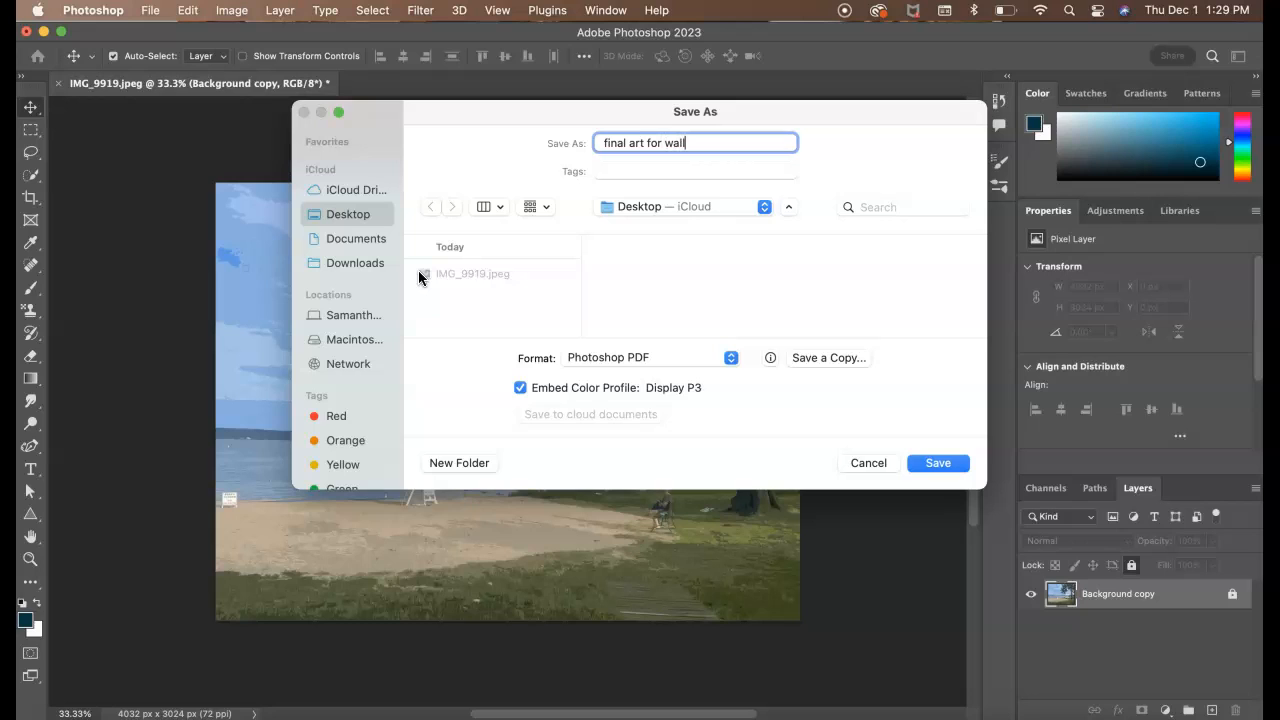
pyautogui.click(654, 358)
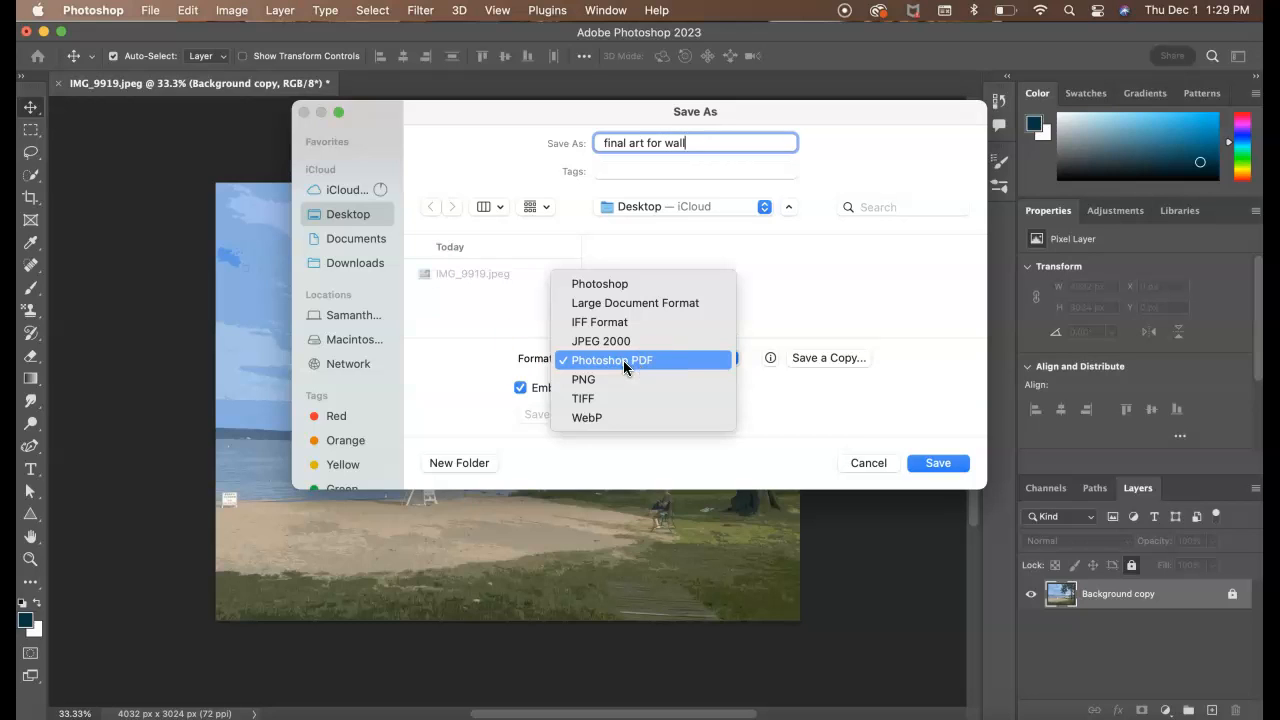
pyautogui.click(623, 360)
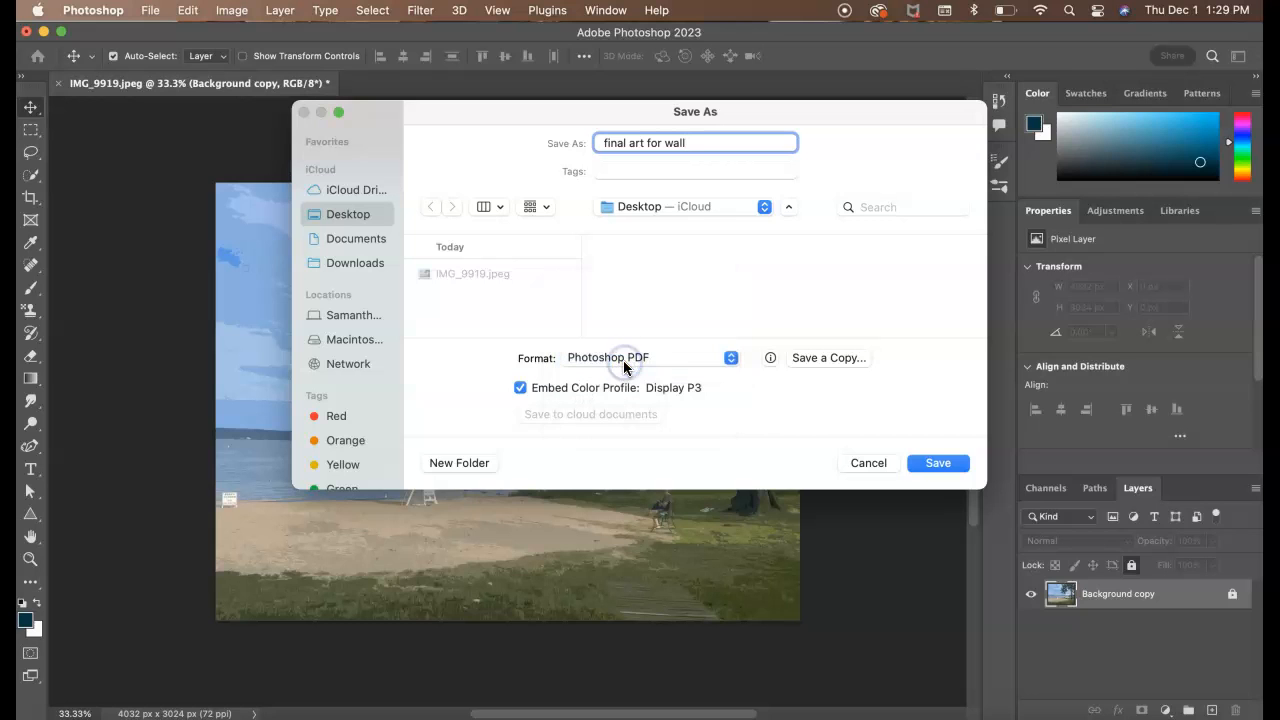
pyautogui.click(931, 461)
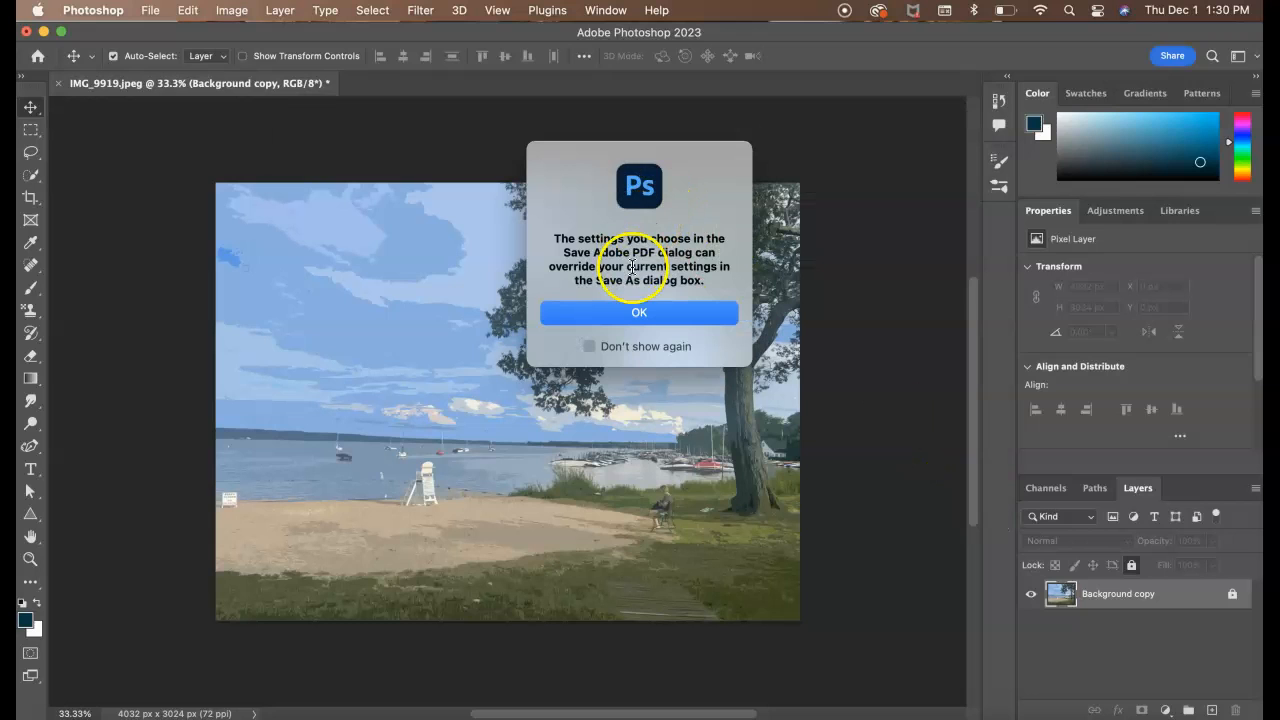
# Step: Generate the PDF with the High Quality Print preset and Preserve Photoshop Editing Capabilities kept on
pyautogui.click(632, 314)
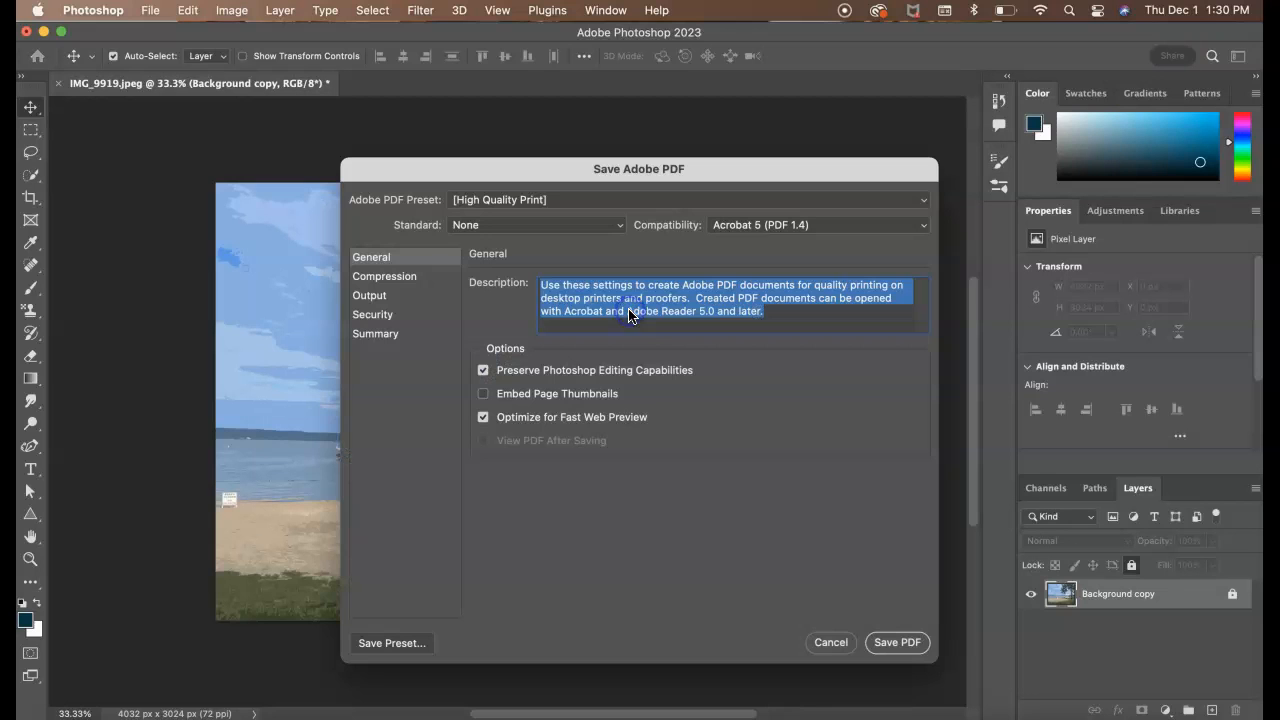
pyautogui.click(882, 643)
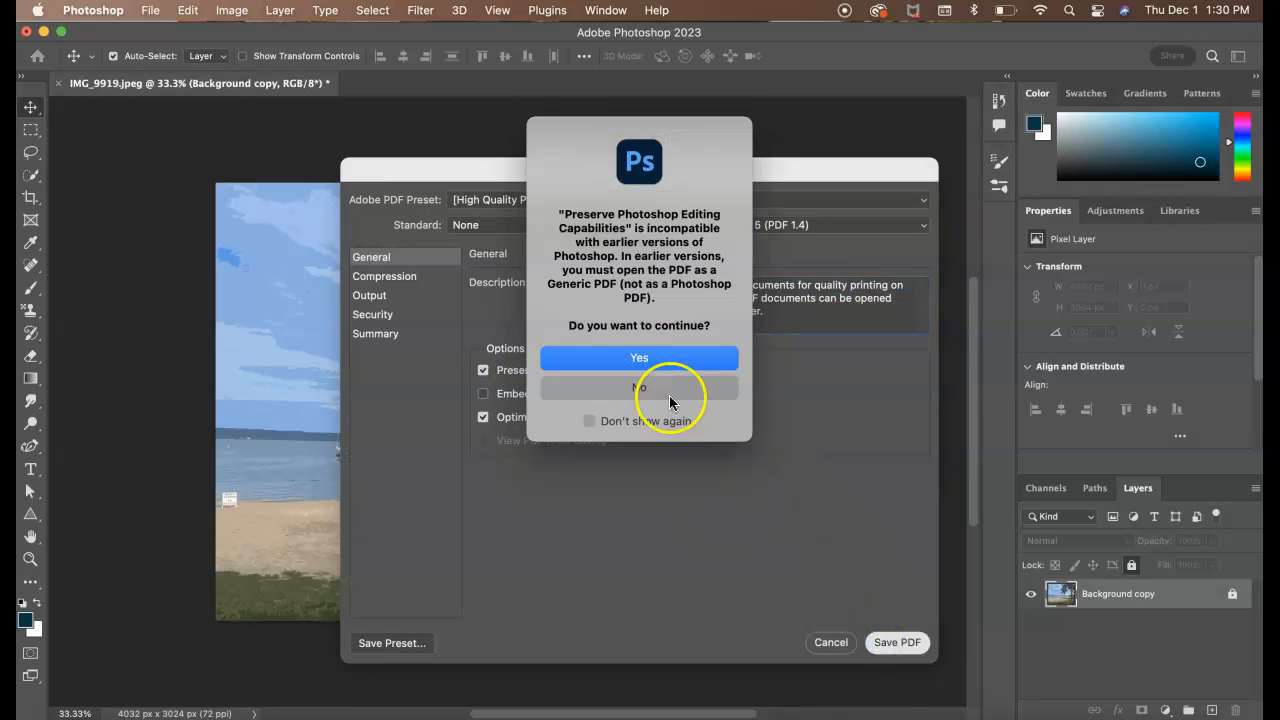
pyautogui.click(630, 361)
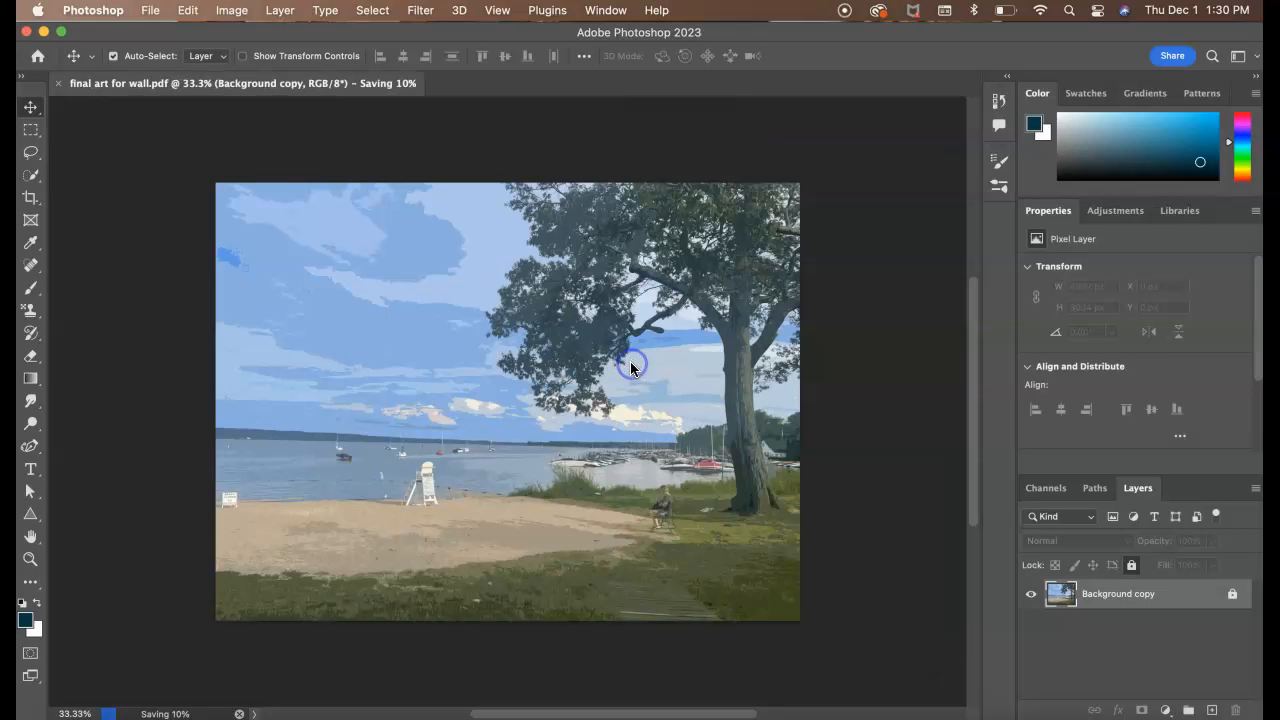